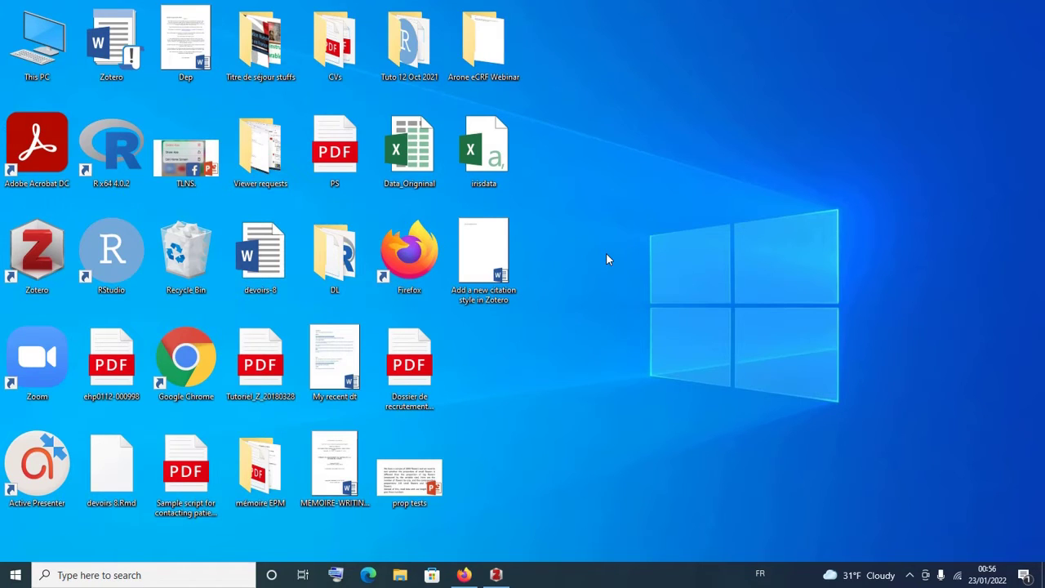
Review the YouTube comment thread about changing the Zotero citation style in Firefox, and view the library in Zotero
click(464, 576)
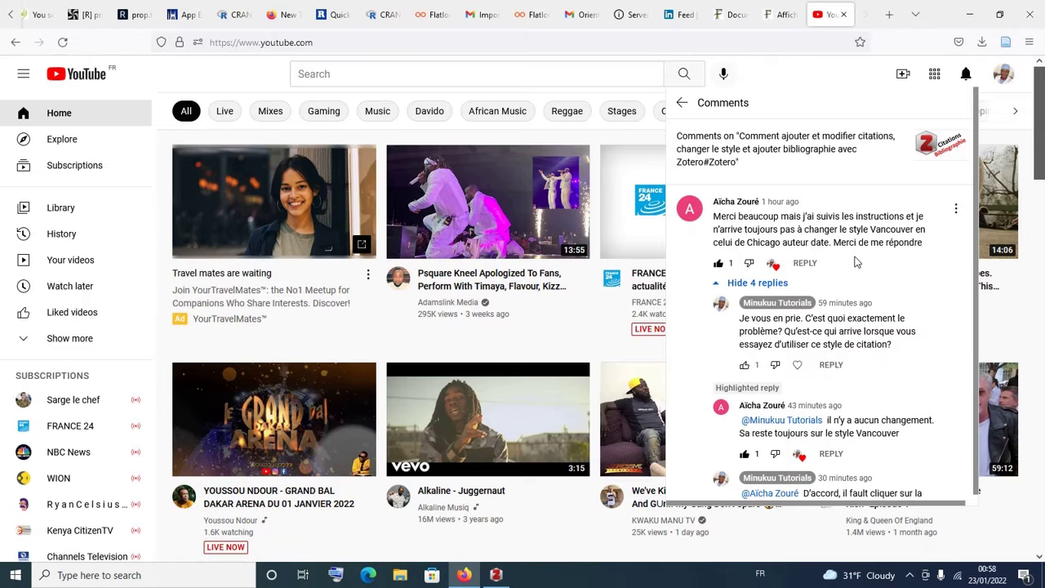
click(970, 18)
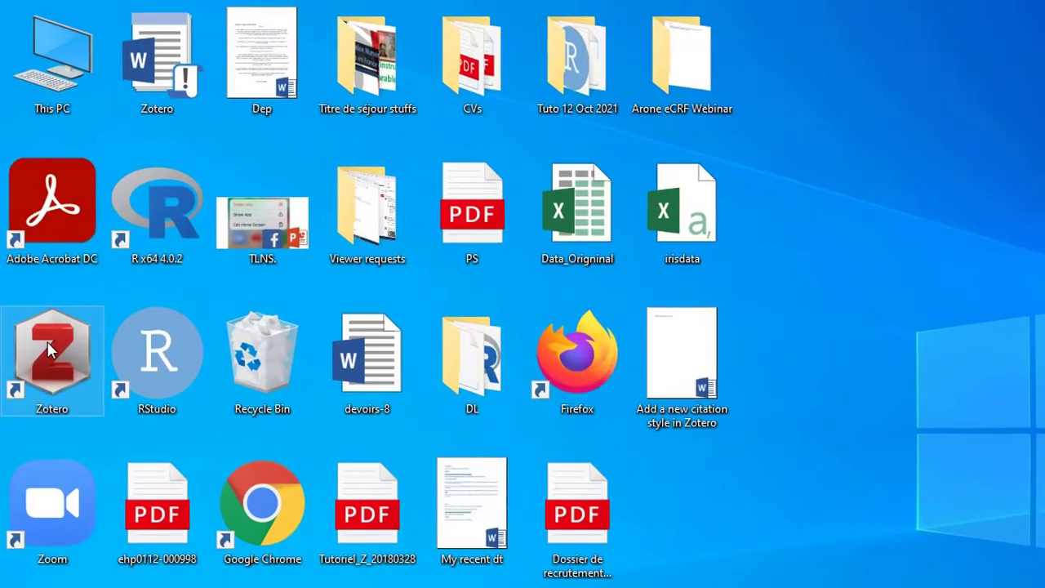
double_click(48, 349)
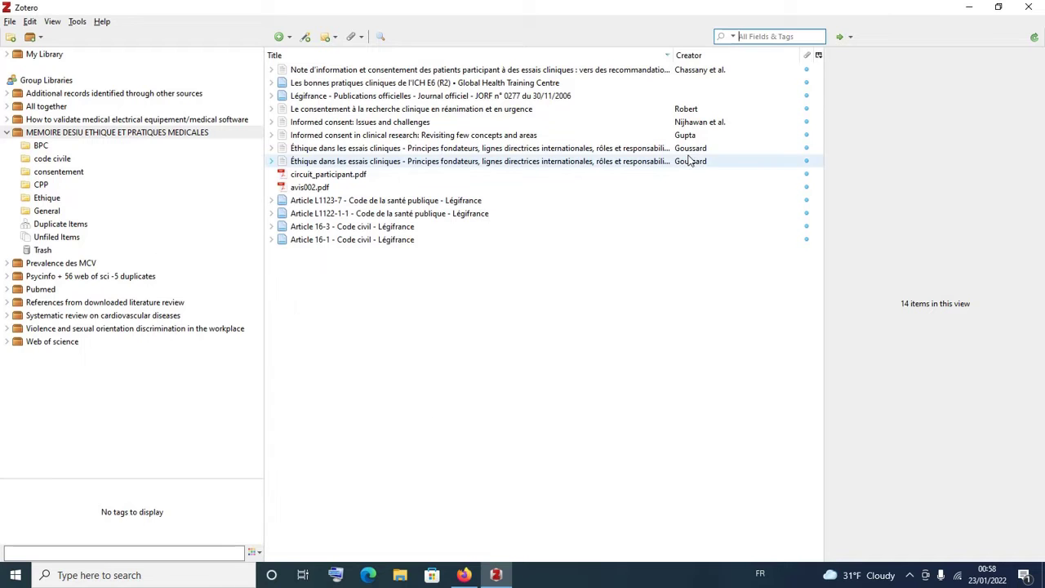
click(960, 10)
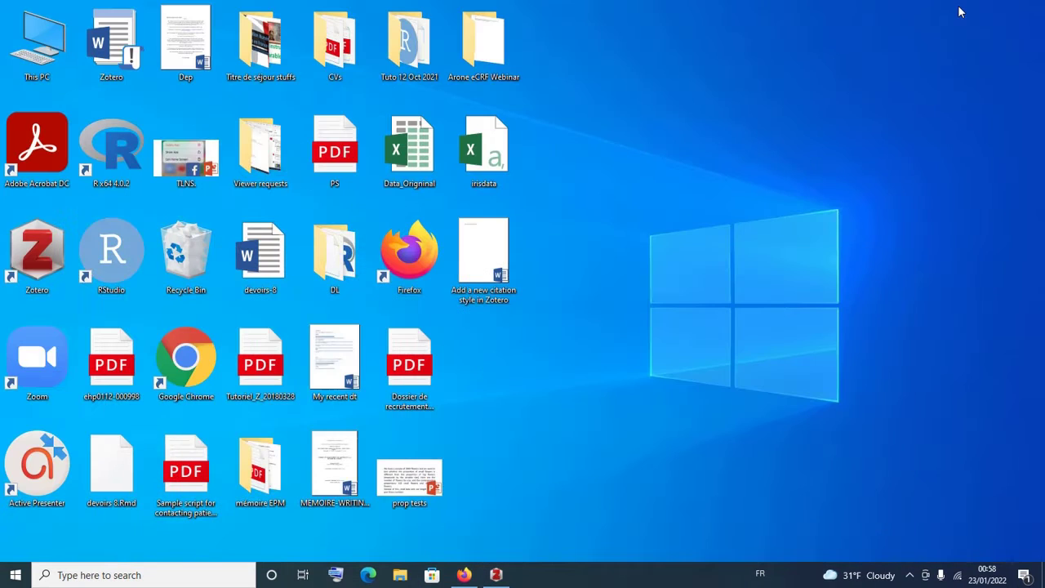
Open "Add a new citation style in Zotero" in Word with its macros enabled and add a period after "facile"
double_click(485, 259)
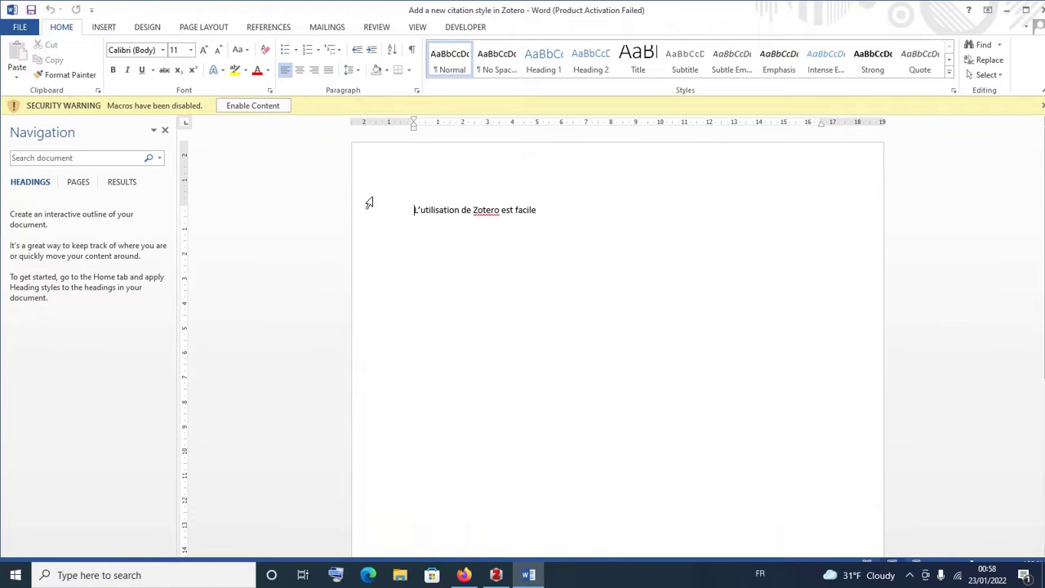
click(263, 106)
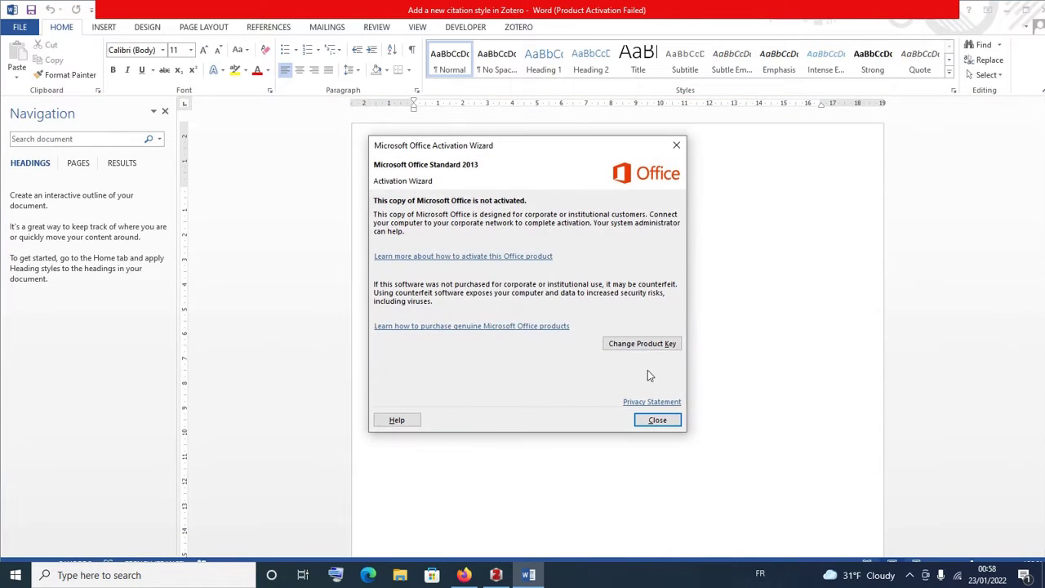
click(658, 420)
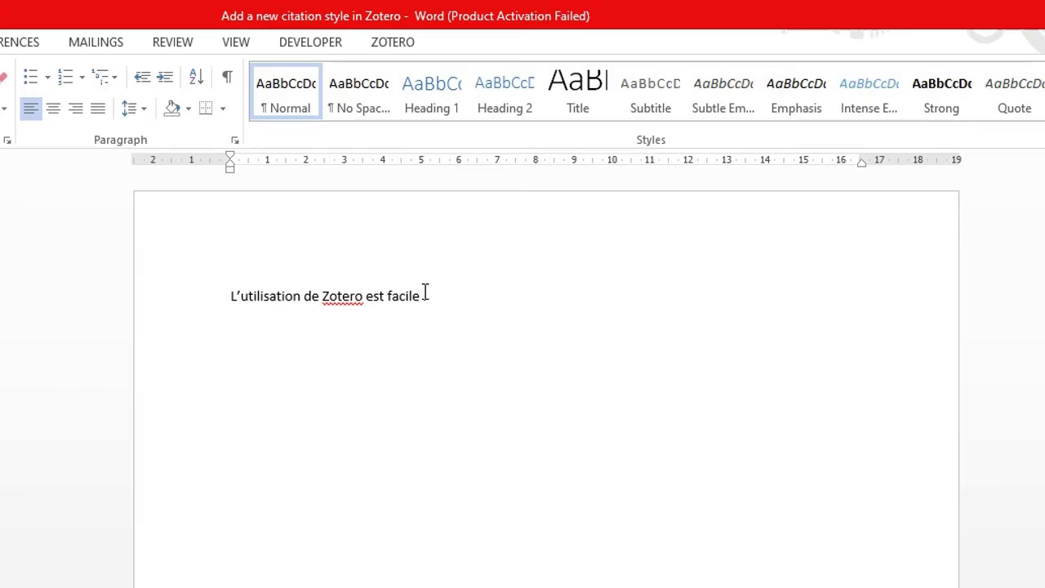
text(.)
Start a Zotero citation before the period and switch the citation dialog to Classic View
click(398, 45)
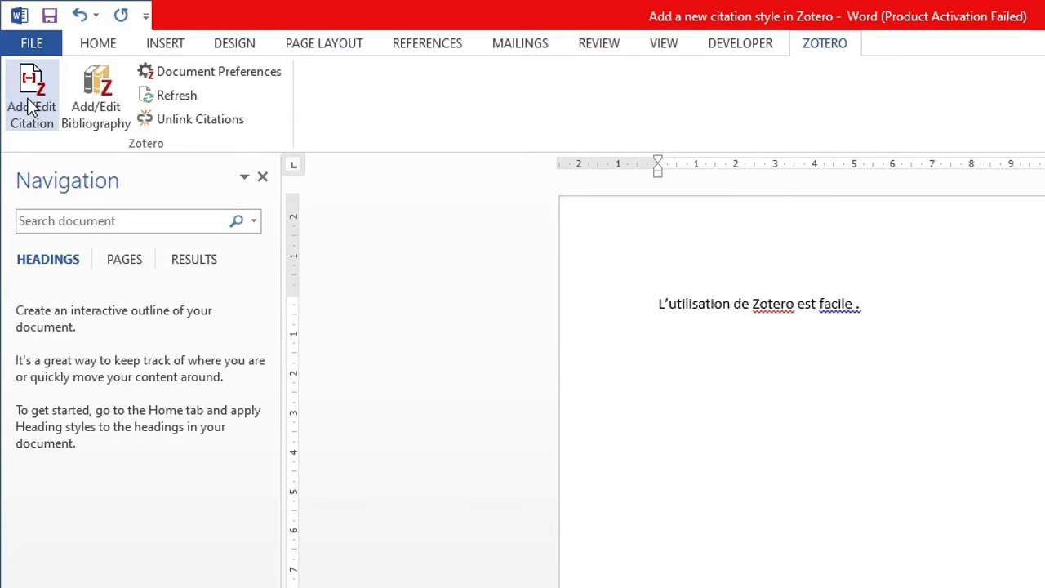
click(29, 104)
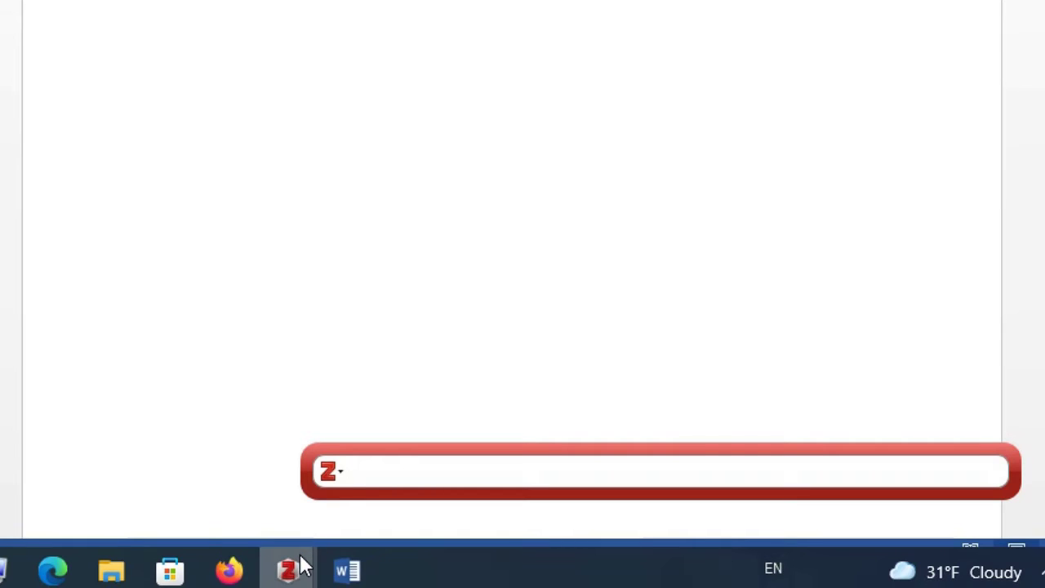
mouse_move(302, 563)
click(198, 483)
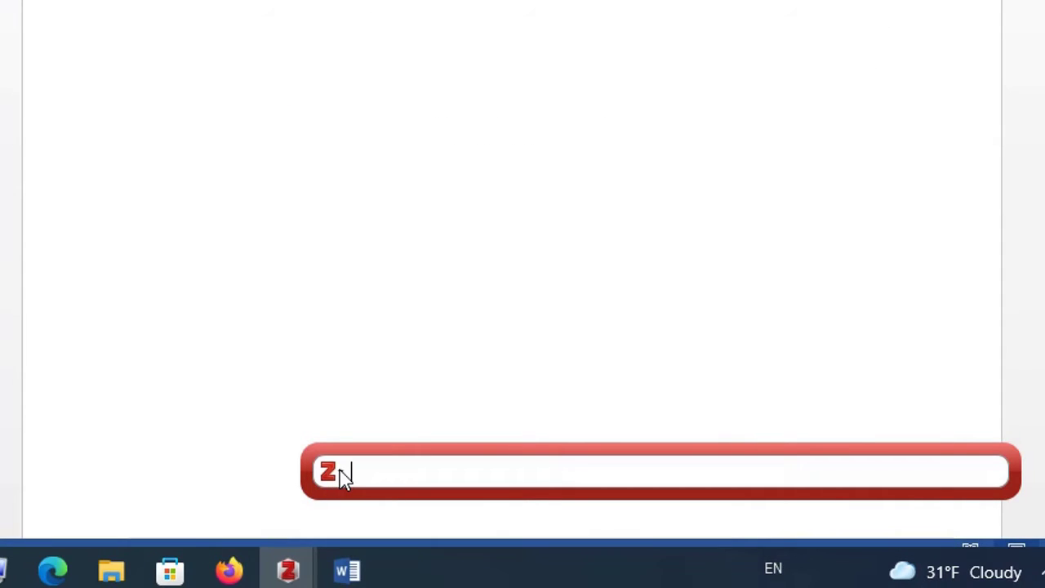
click(340, 475)
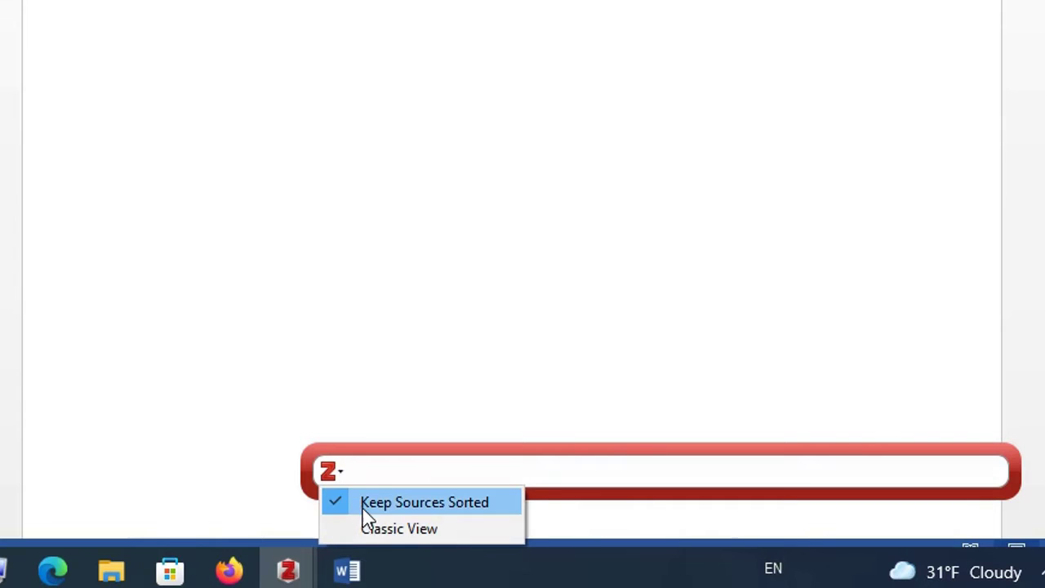
click(373, 467)
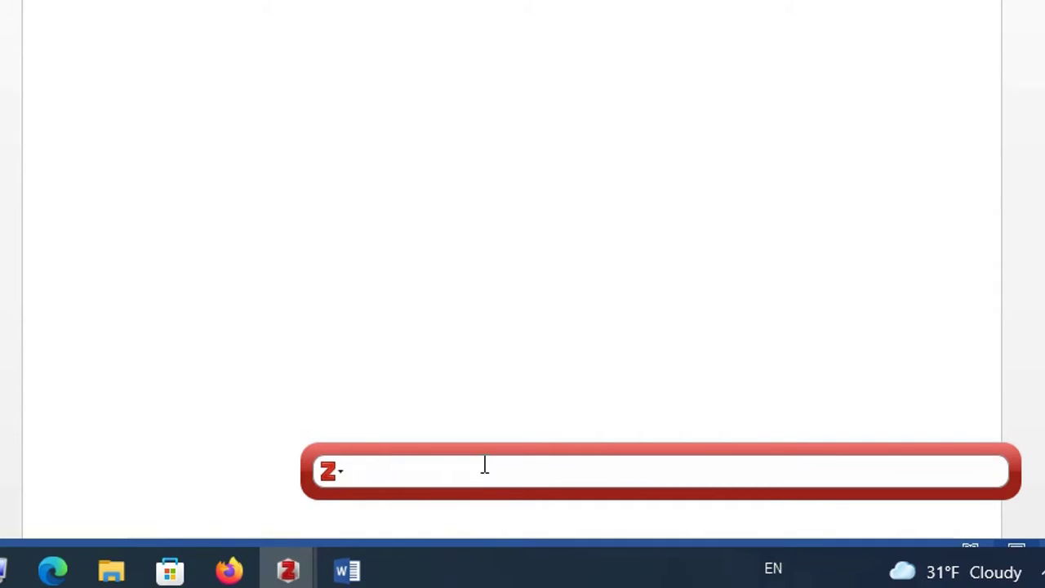
click(341, 470)
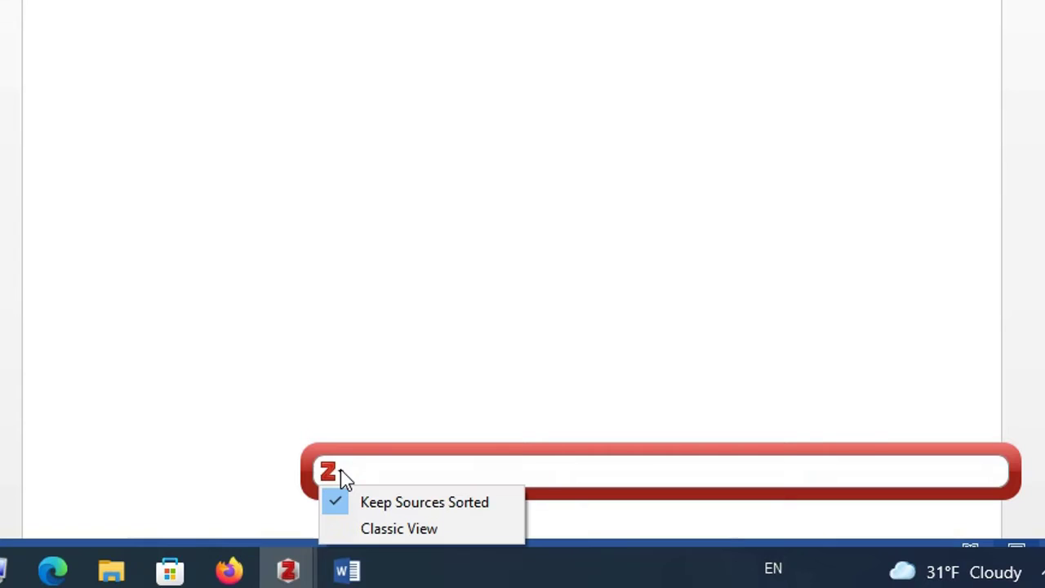
click(392, 530)
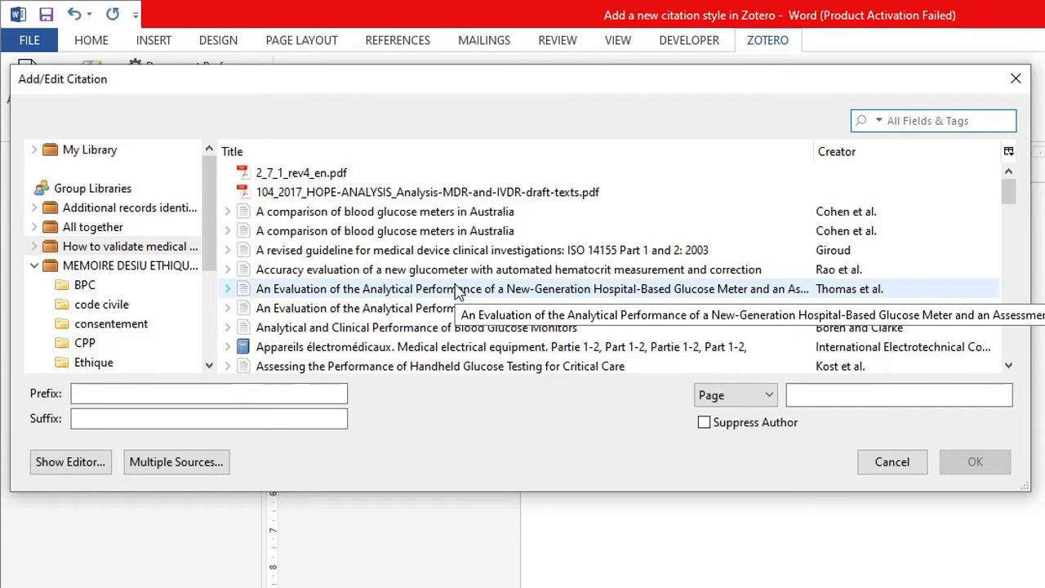
Select the second "An Evaluation of the Analytical Performance" entry as the source and show its citation in the editor
click(360, 310)
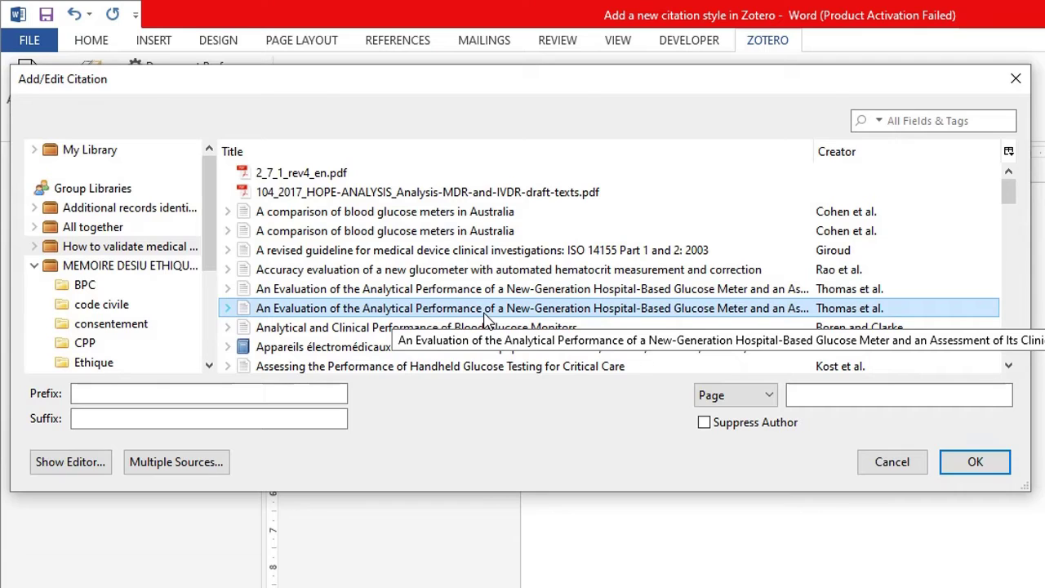
click(70, 469)
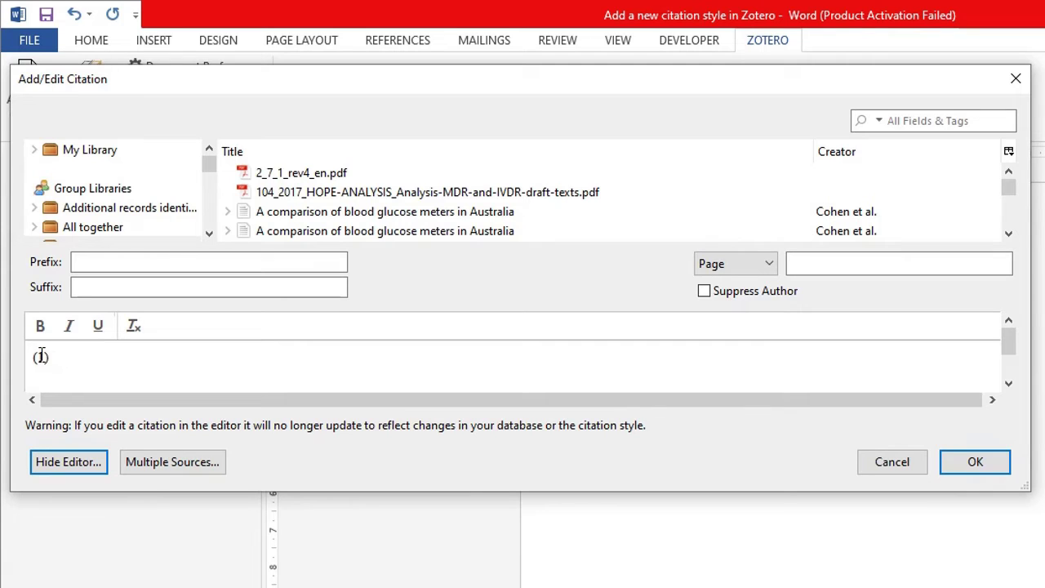
click(68, 462)
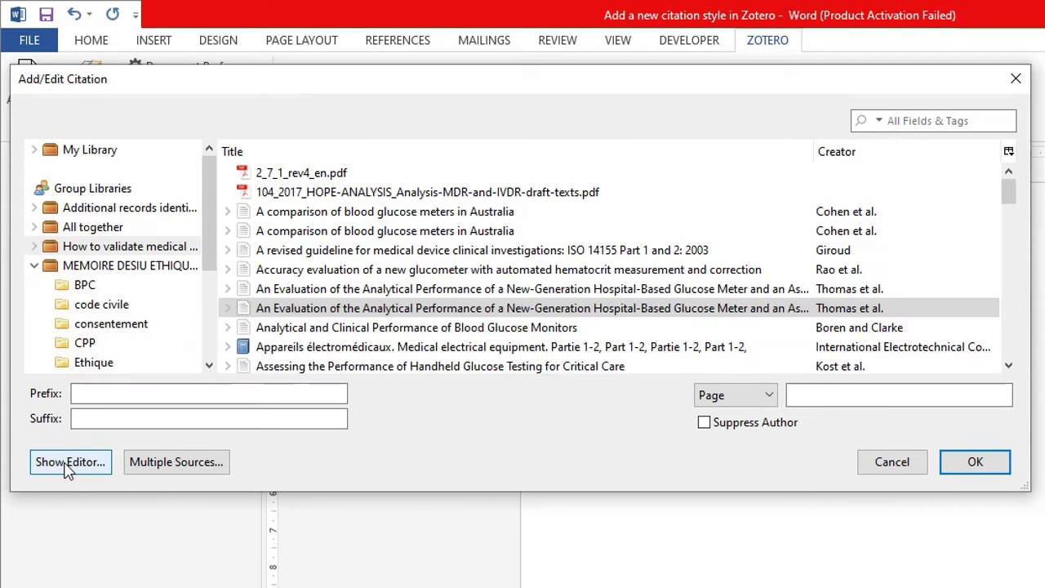
click(457, 309)
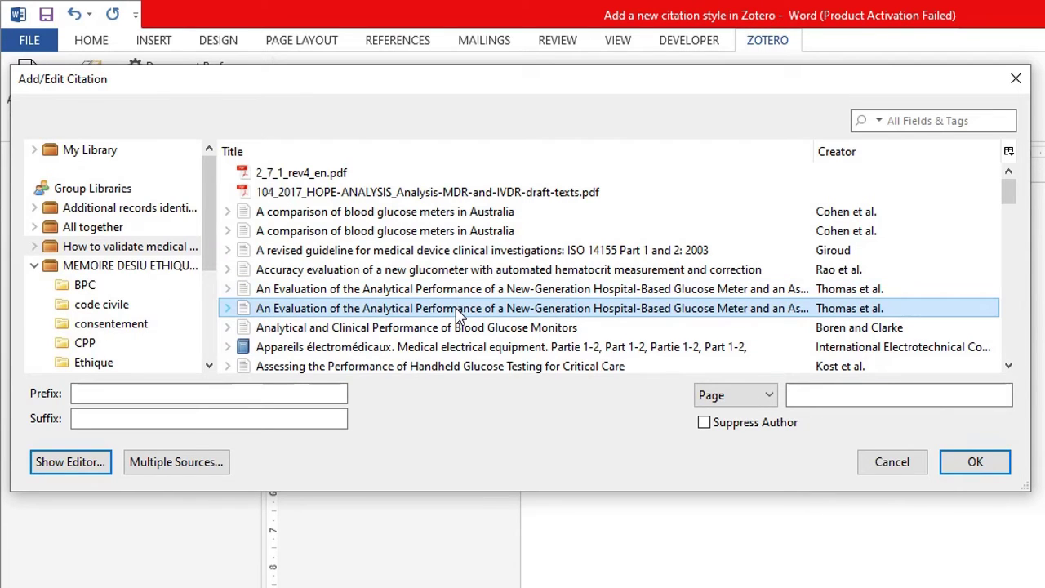
click(87, 463)
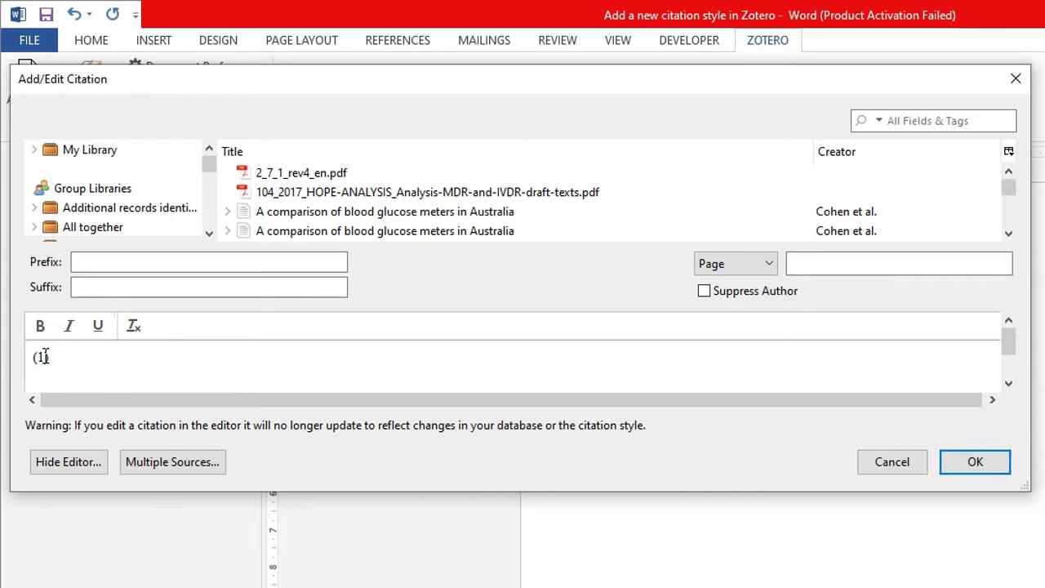
Try adding "page80" to the citation text in the editor and erase it again
text(page80)
key(BackSpace)
key(BackSpace)
key(BackSpace)
key(BackSpace)
key(BackSpace)
key(BackSpace)
key(BackSpace)
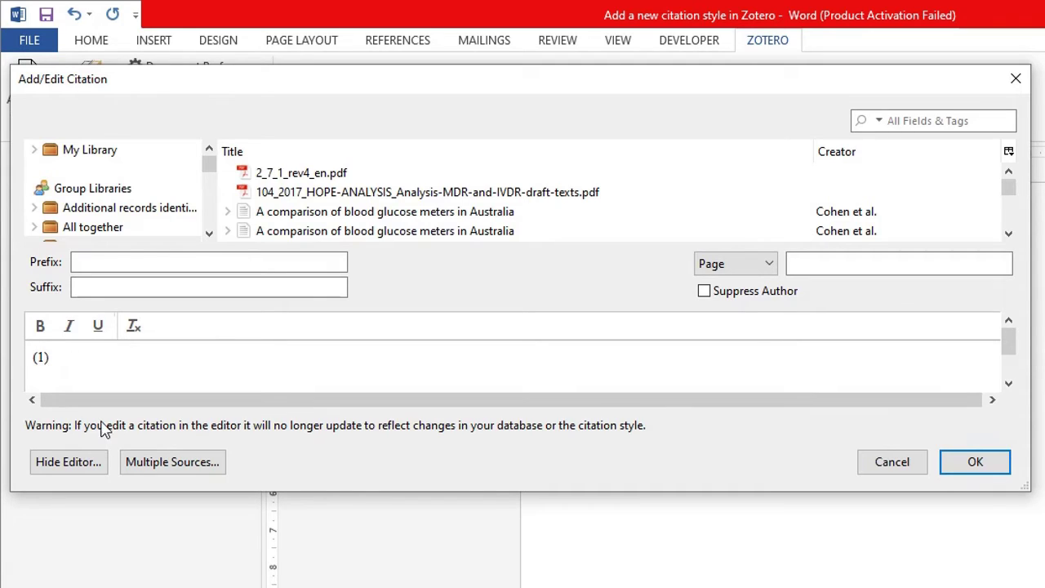
Switch the citation to multiple sources and add the "Appareils électromédicaux. Medical electrical equipment" entry
click(156, 467)
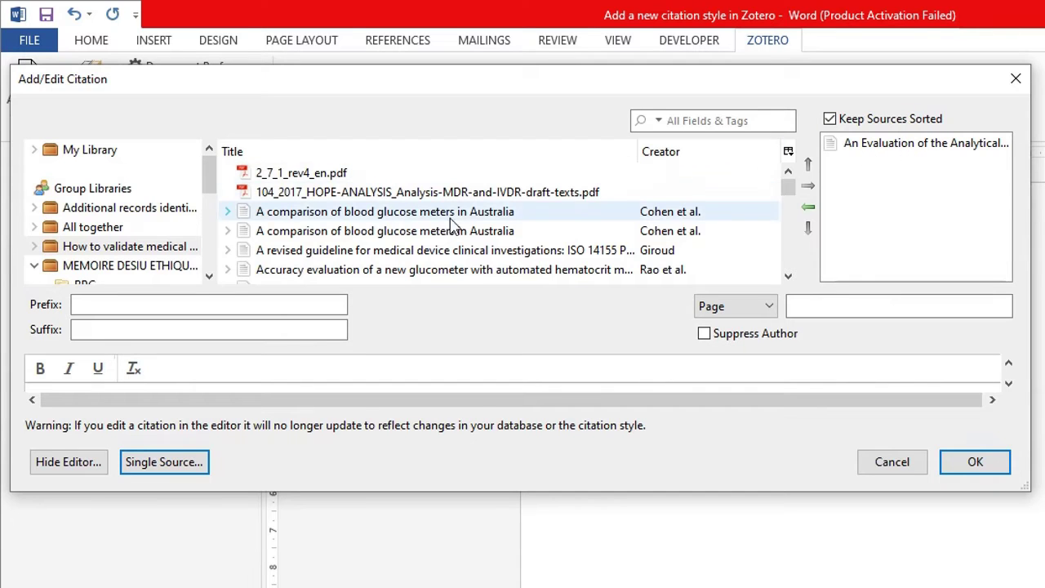
scroll(439, 238, down, 2)
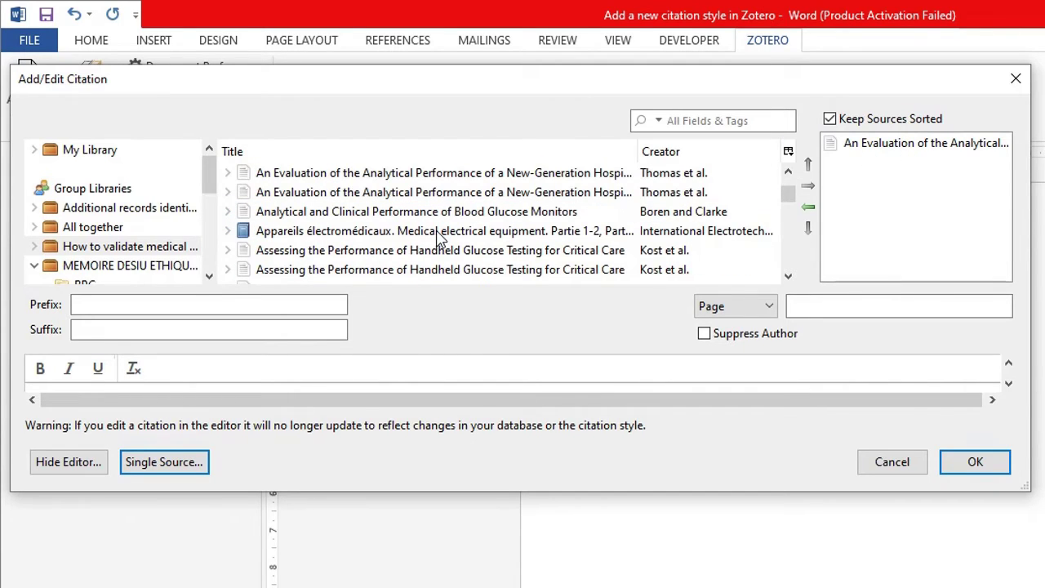
click(439, 237)
scroll(393, 241, down, 1)
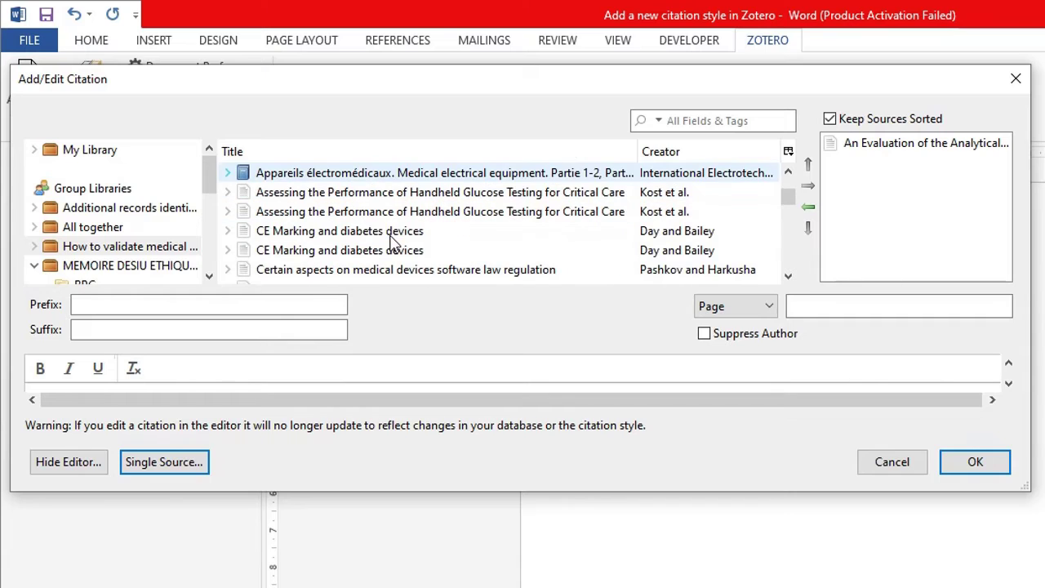
click(301, 175)
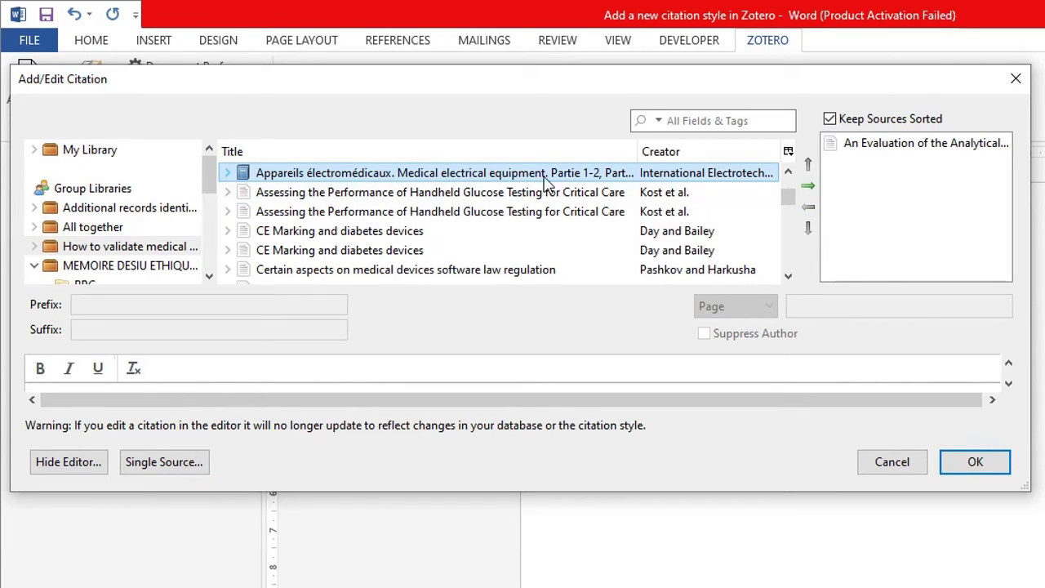
click(809, 187)
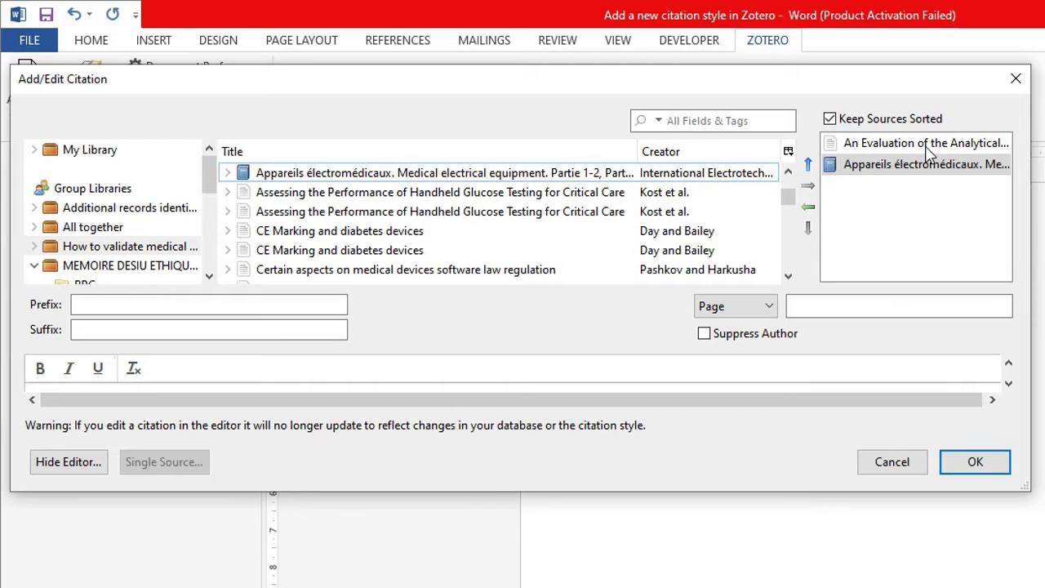
Add the second "CE Marking and diabetes devices" entry to the sources and insert the citation into the document
click(420, 251)
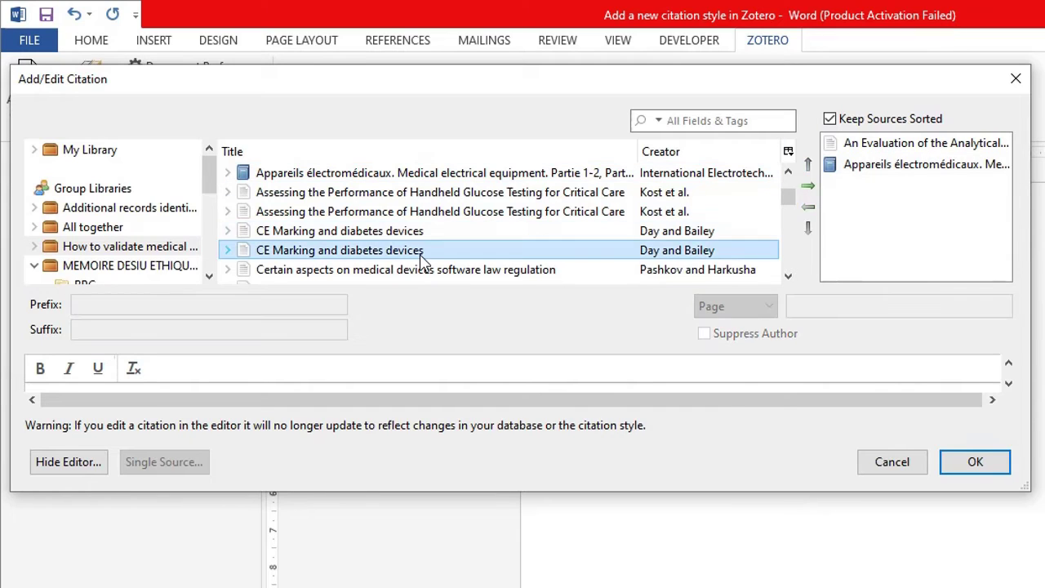
click(809, 187)
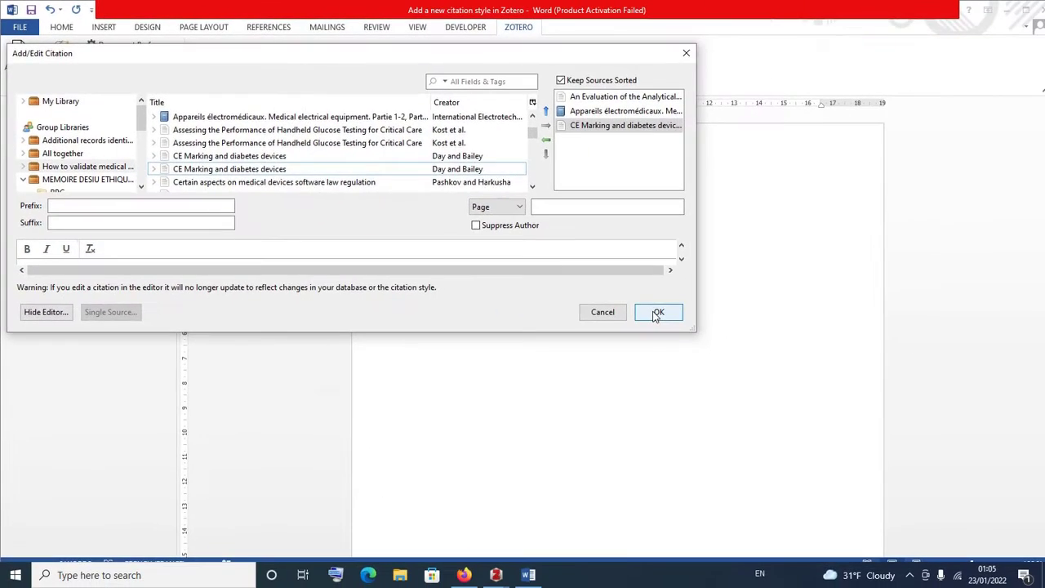
click(975, 463)
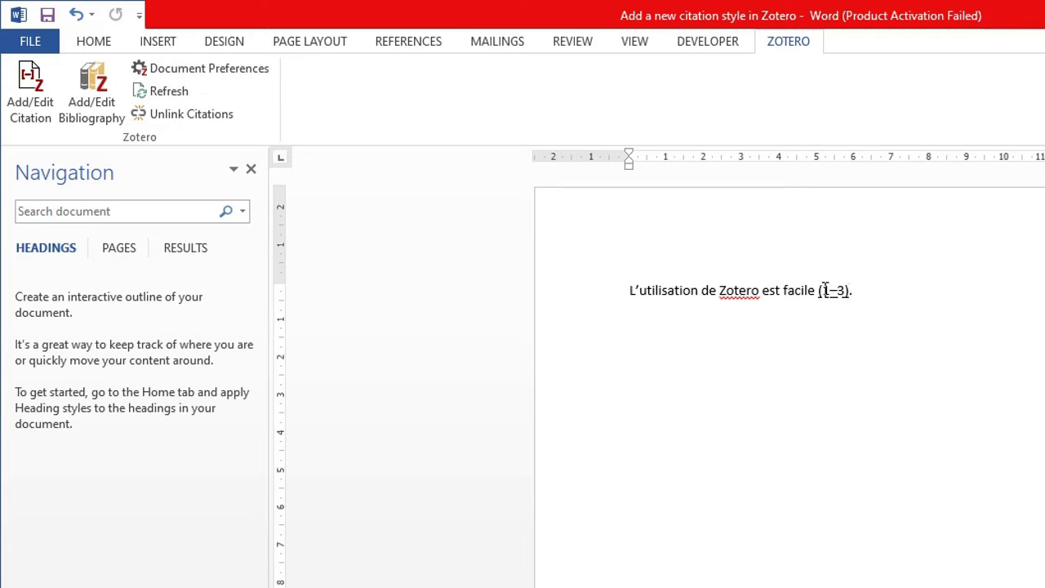
Check that the inserted citation is a linked field by placing the cursor inside and outside it
click(822, 290)
click(832, 297)
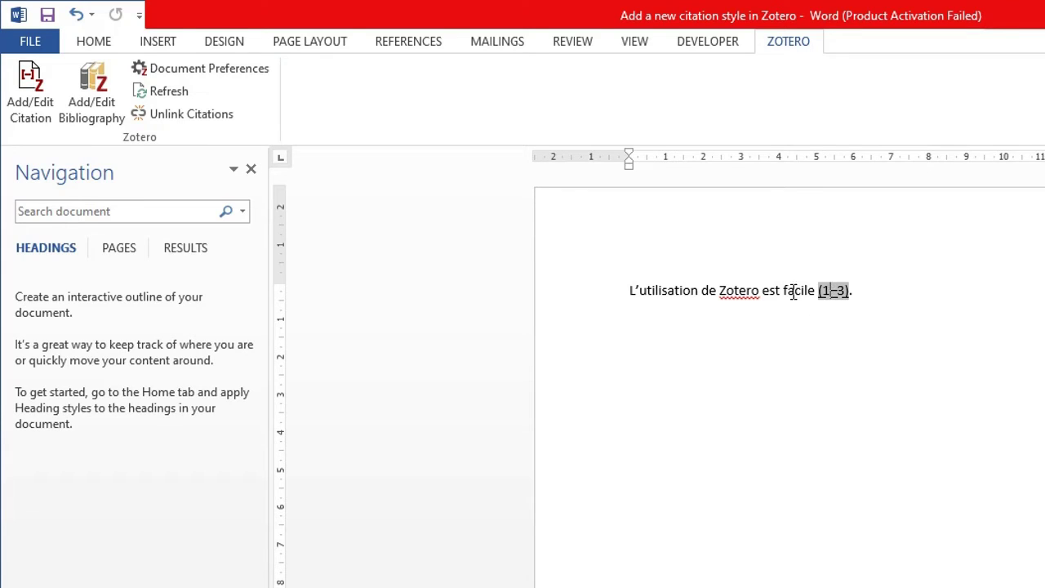
click(795, 291)
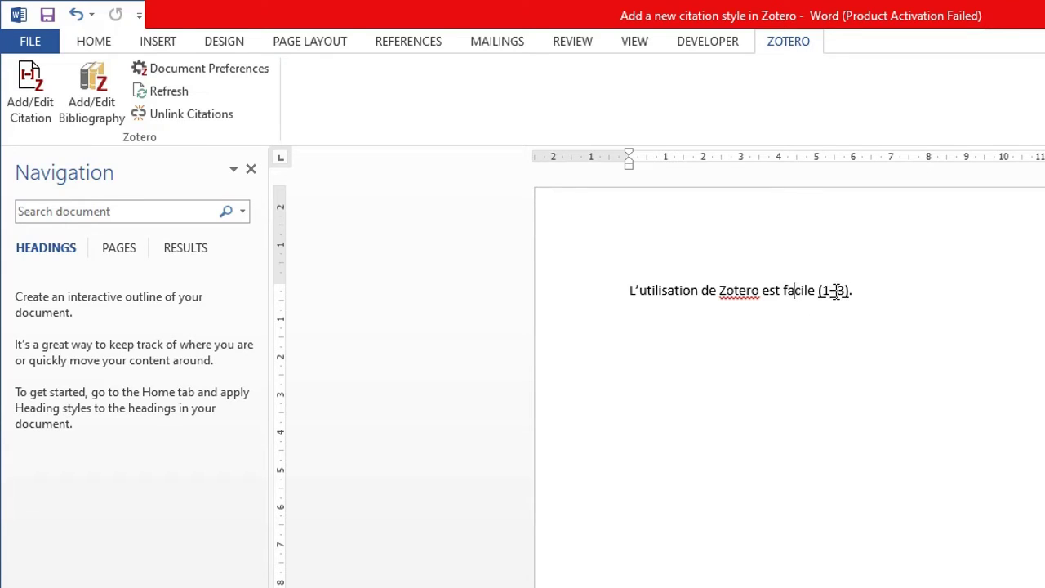
click(835, 292)
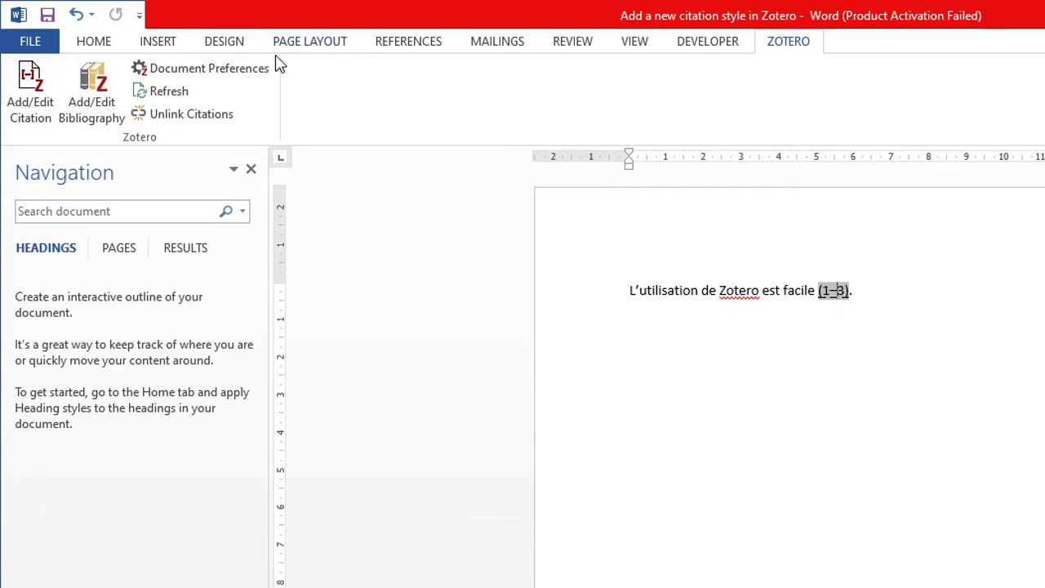
Try the IEEE, Elsevier - Harvard (with titles) and APA 7th edition styles in Zotero's document preferences, and reselect Vancouver
click(215, 77)
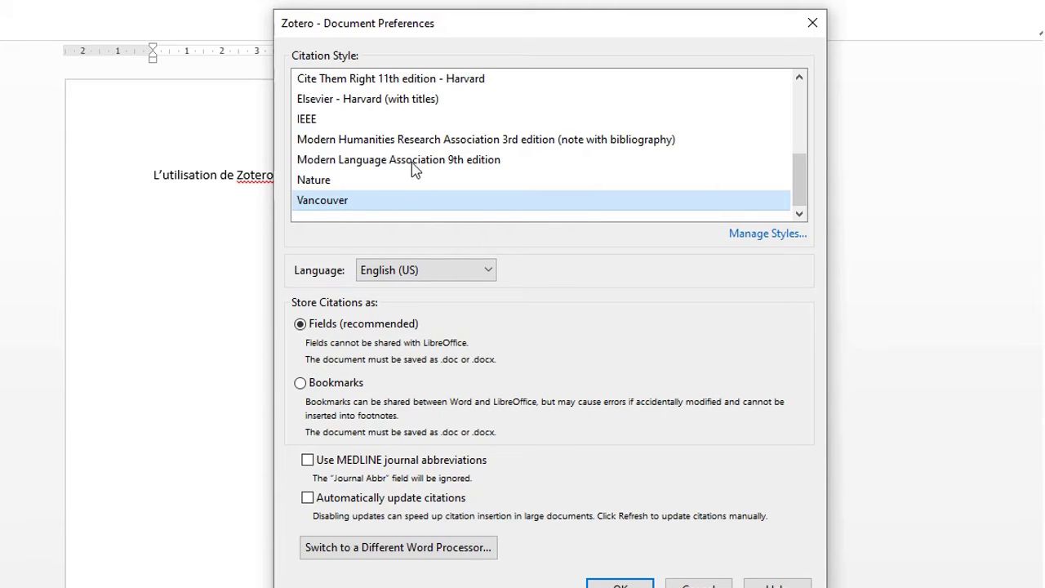
click(345, 122)
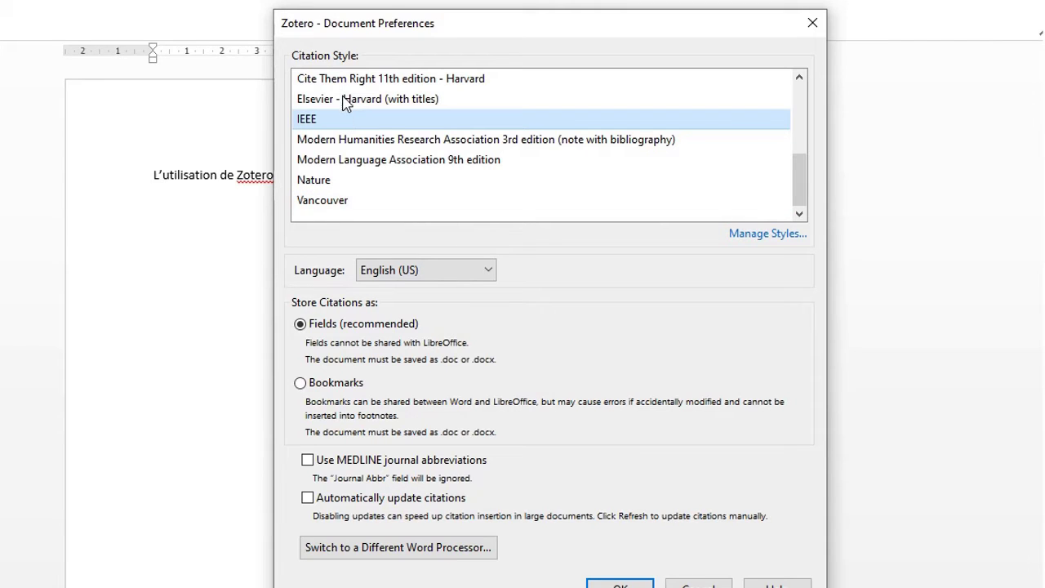
click(347, 102)
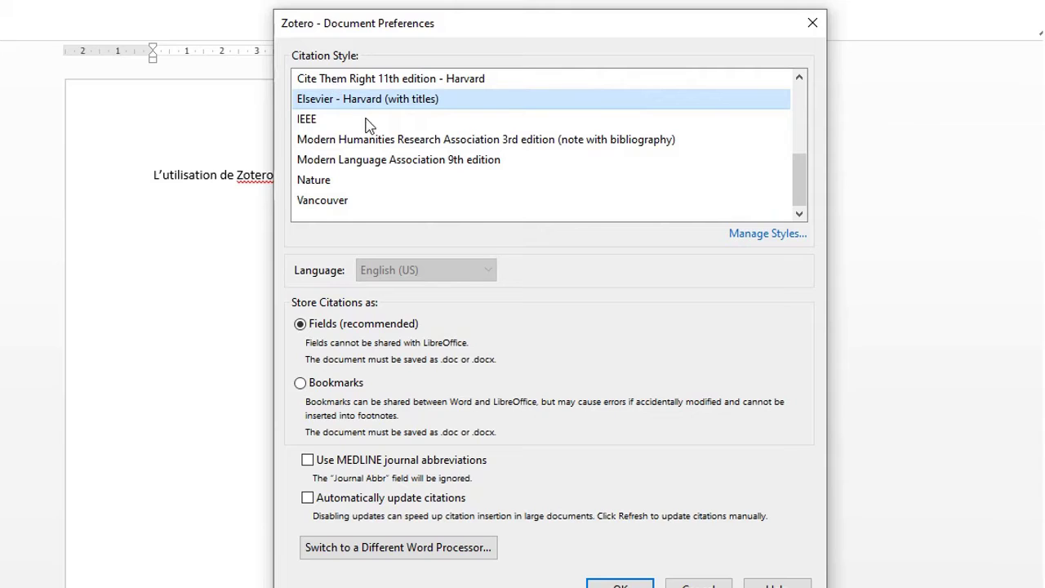
scroll(365, 129, up, 3)
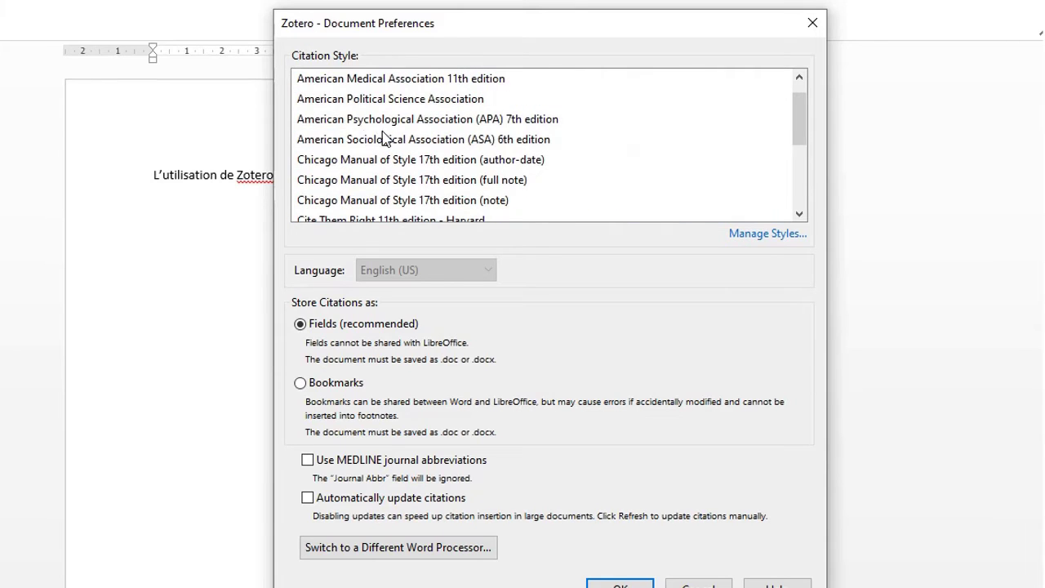
click(386, 122)
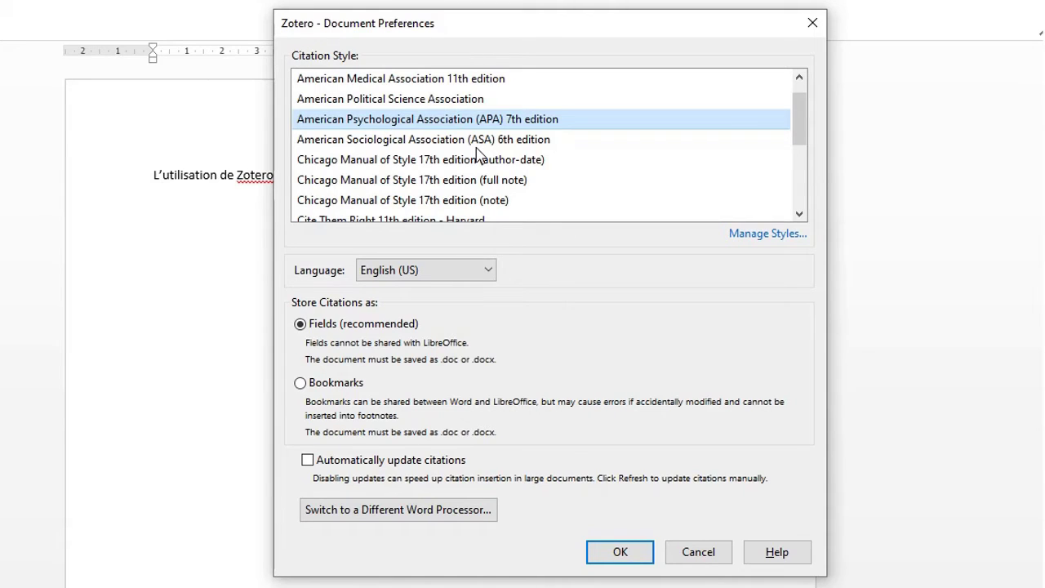
scroll(478, 155, down, 2)
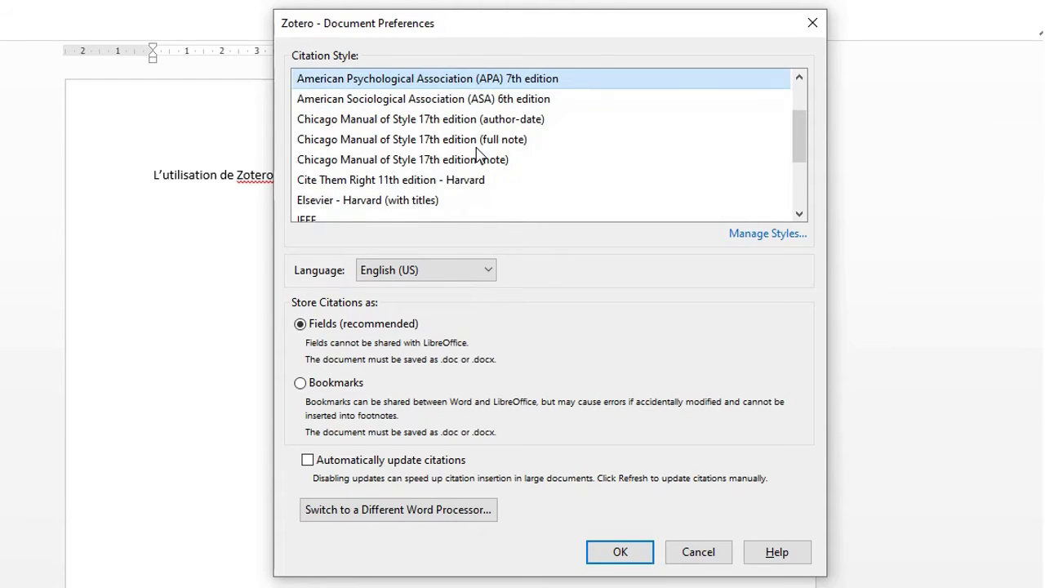
scroll(478, 155, down, 2)
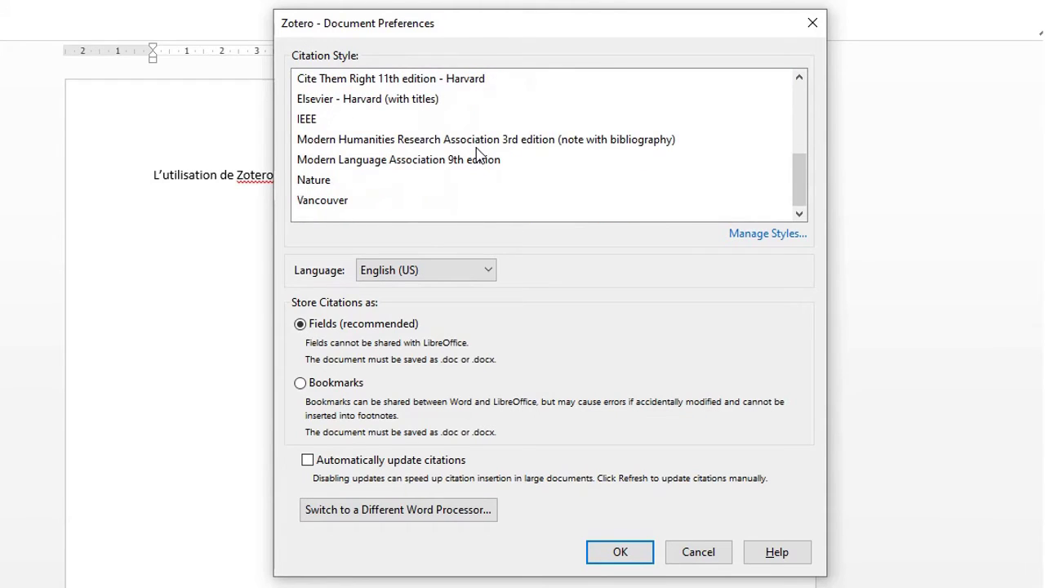
click(376, 200)
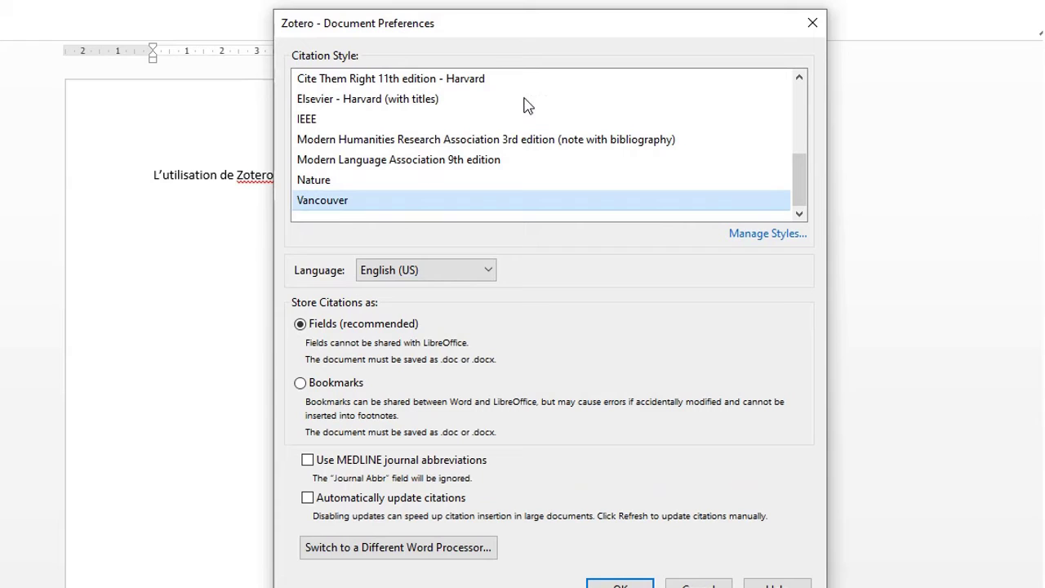
Look through the available citation styles and select Chicago Manual of Style 17th edition (author-date)
scroll(526, 105, up, 2)
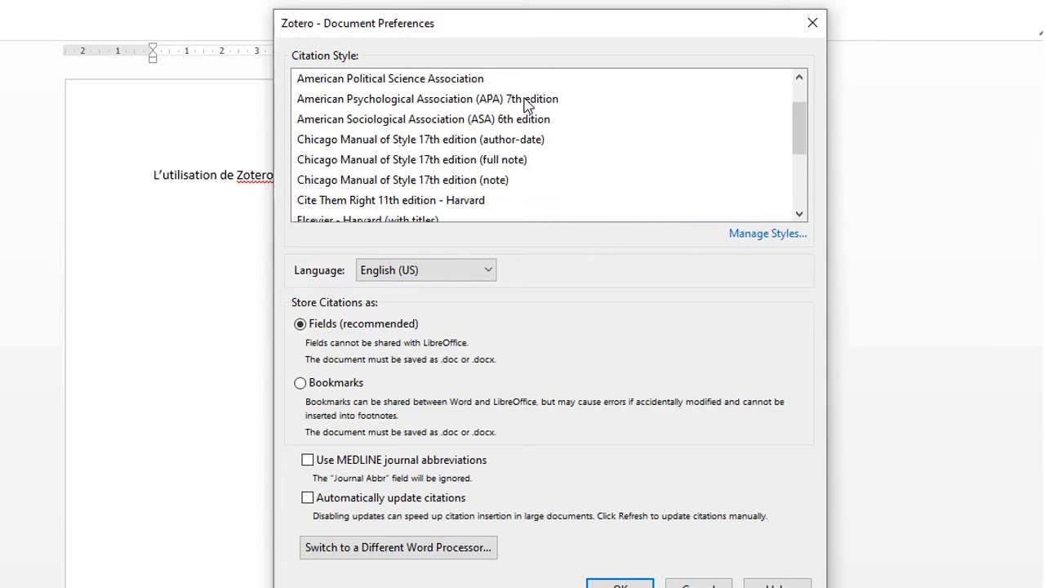
scroll(527, 105, up, 1)
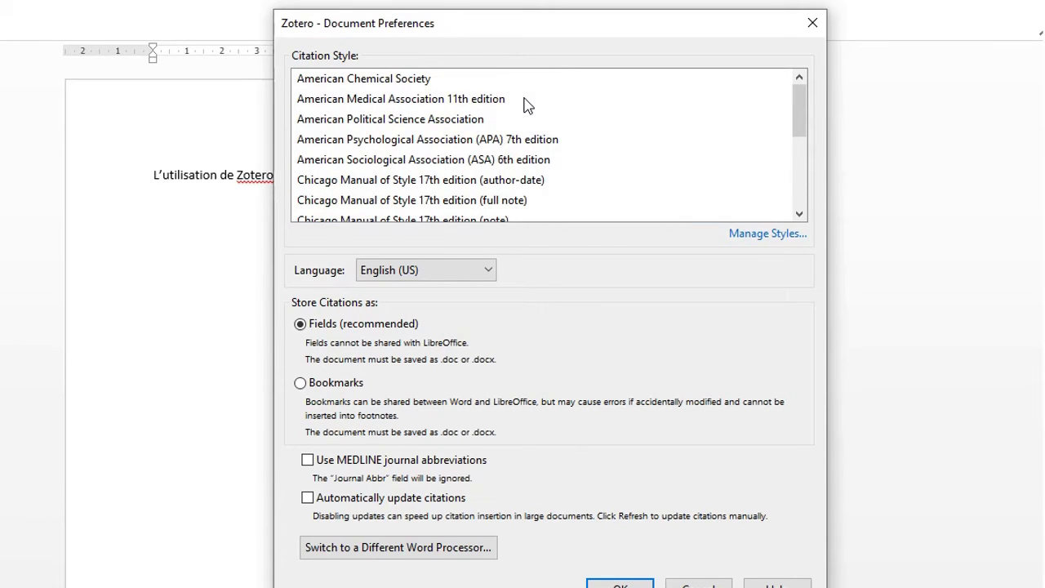
scroll(527, 105, down, 1)
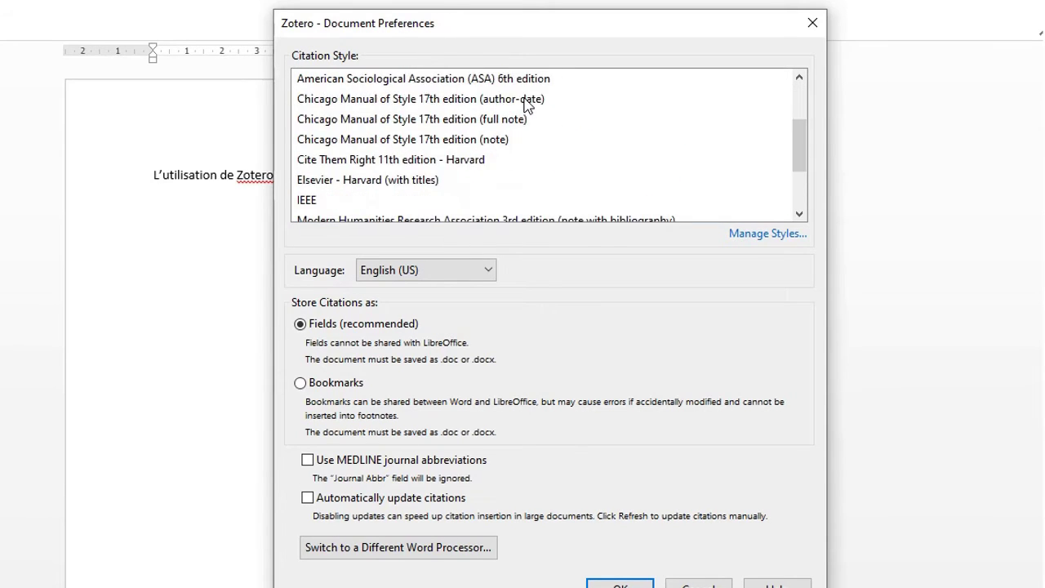
click(426, 114)
click(395, 104)
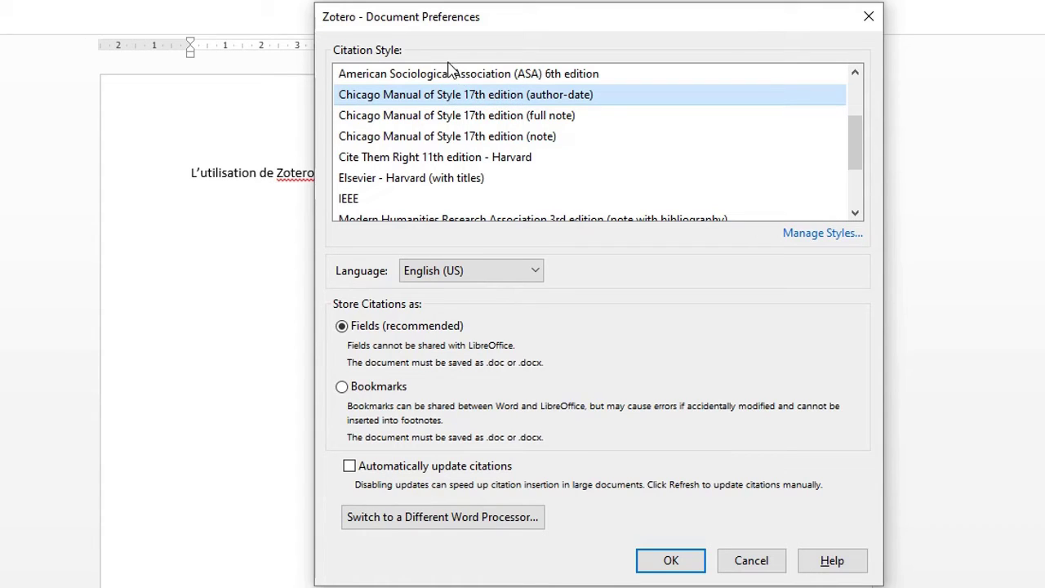
scroll(539, 146, up, 1)
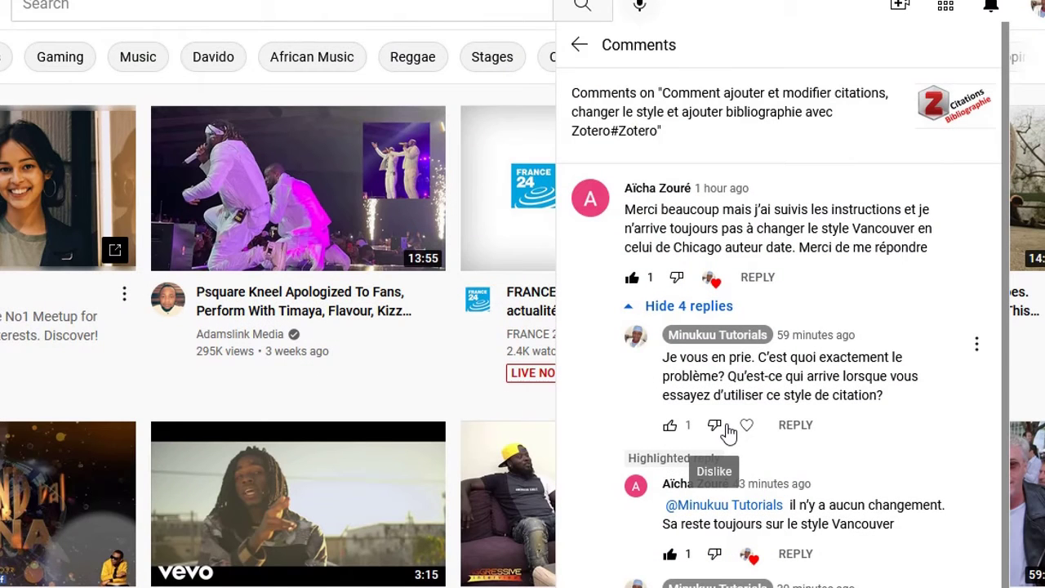
Switch to YouTube and read the viewer's comment thread about changing the citation style from Vancouver to Chicago author-date
scroll(882, 443, down, 2)
scroll(882, 443, down, 2)
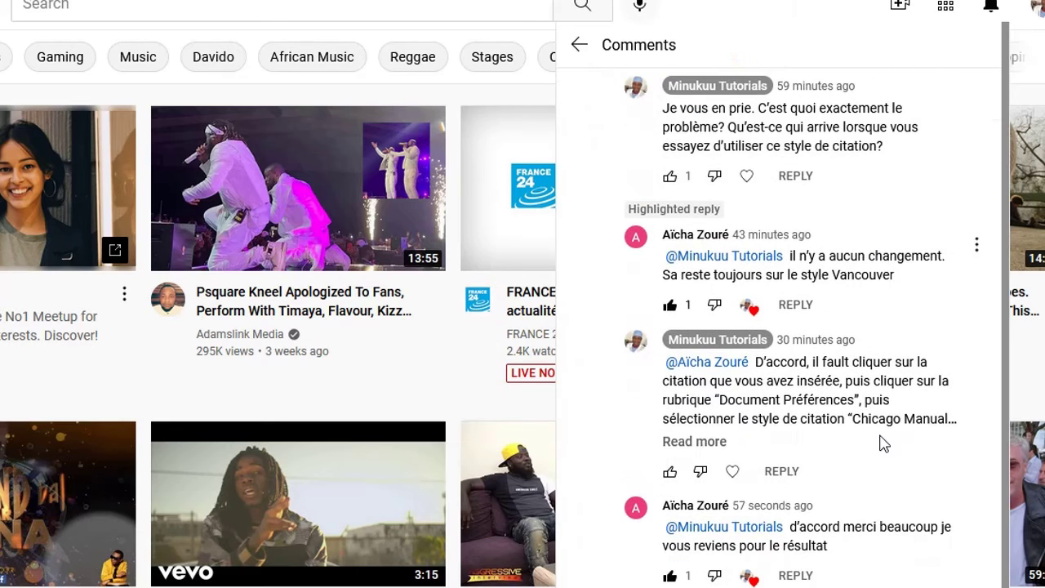
scroll(882, 444, down, 2)
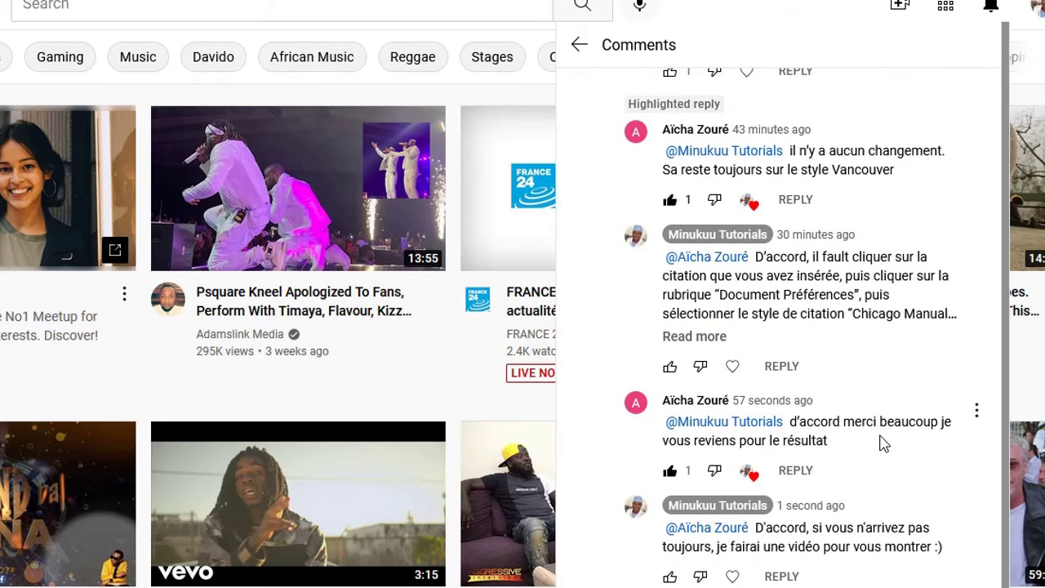
scroll(882, 443, up, 1)
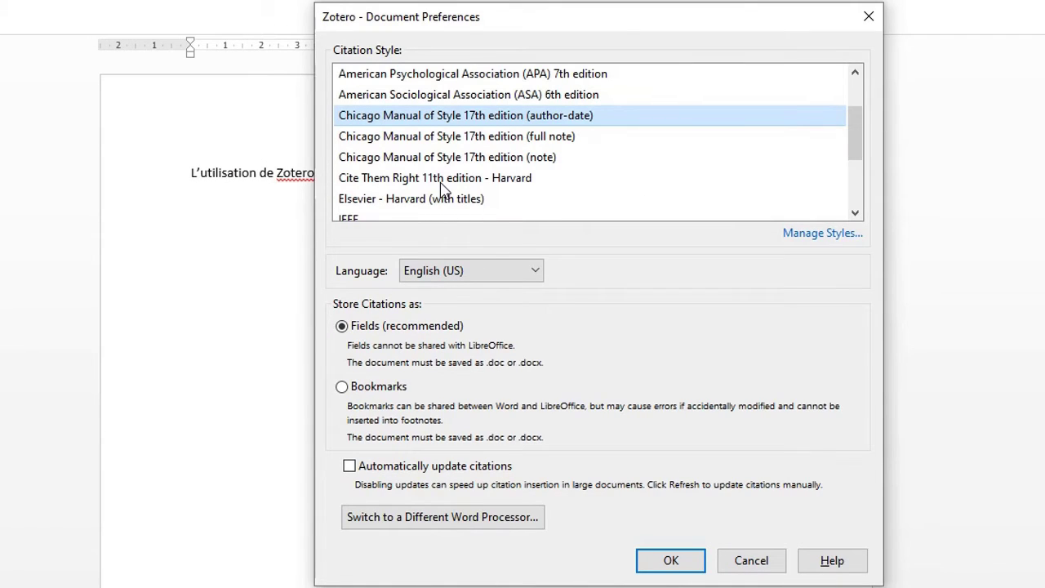
Back in Word, reselect Vancouver, move the preferences dialog lower, and choose Chicago Manual of Style 17th edition (author-date) as the citation style
scroll(438, 189, down, 2)
click(418, 211)
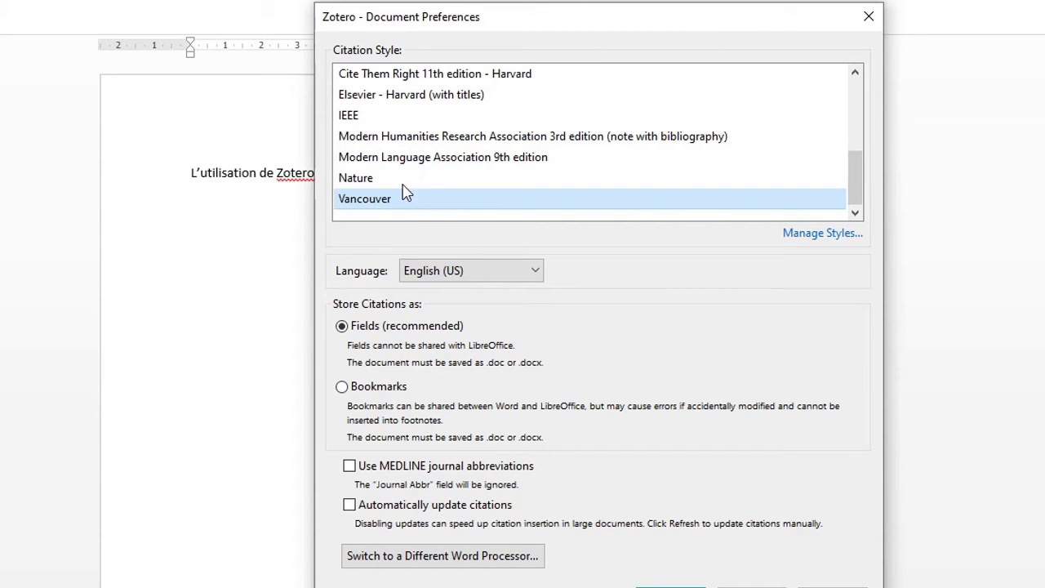
drag(501, 22, 365, 284)
drag(342, 318, 516, 114)
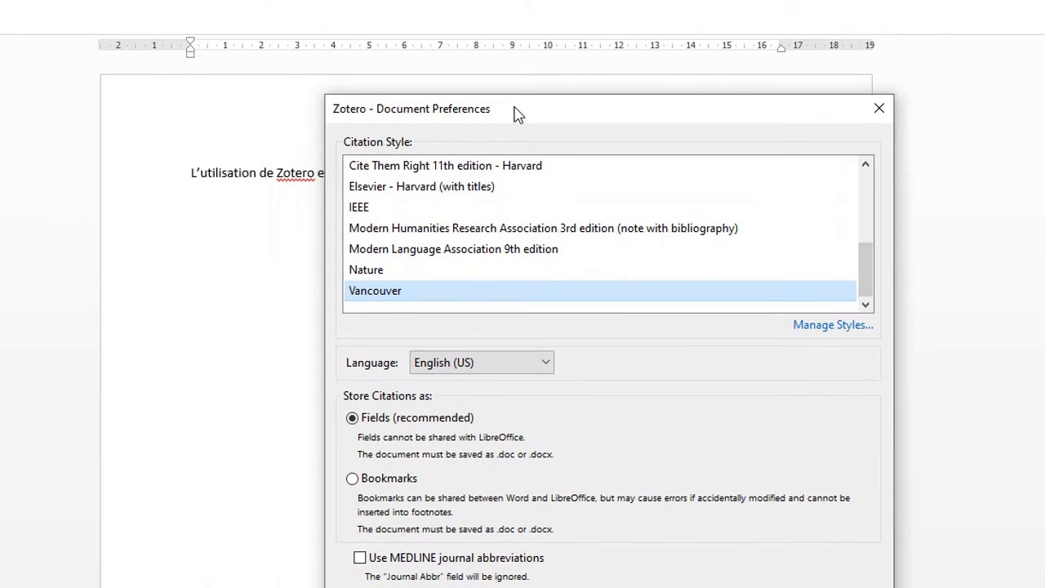
scroll(493, 253, up, 2)
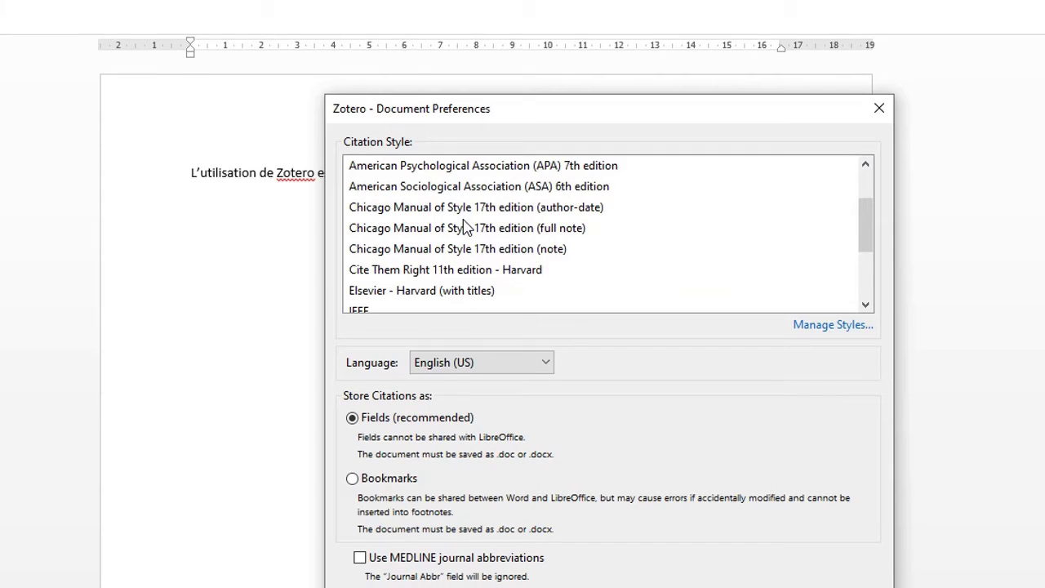
click(525, 212)
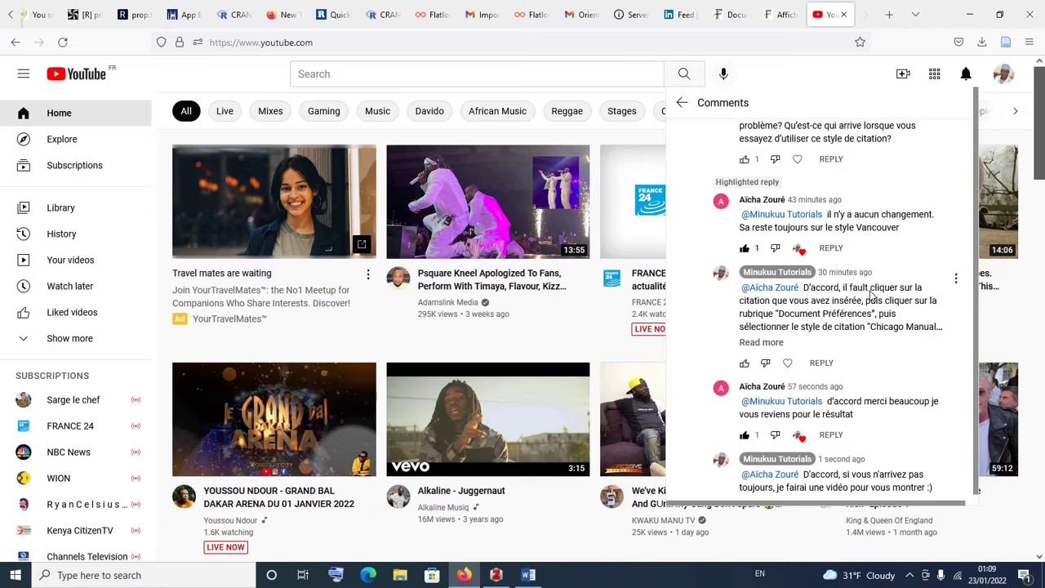
Return to the YouTube comments, collapse and re-expand the replies to the citation style question, and reread them
scroll(872, 295, up, 2)
scroll(873, 296, up, 3)
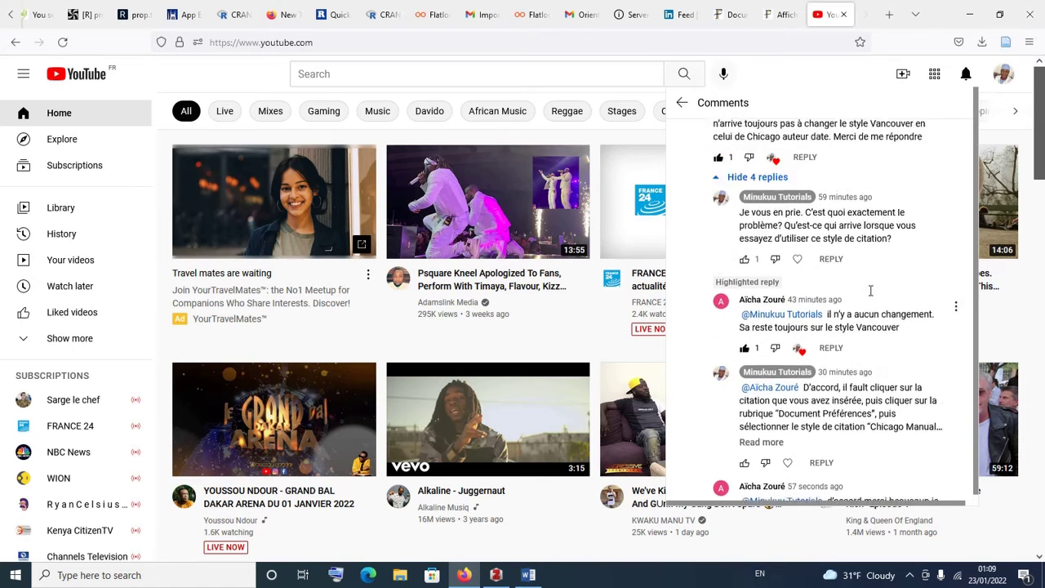
click(772, 267)
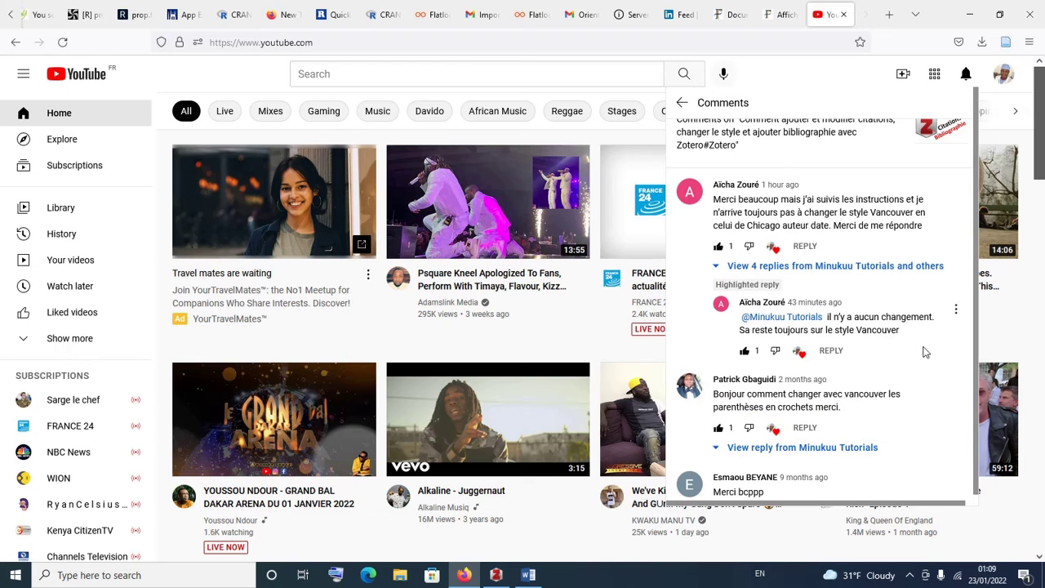
click(858, 272)
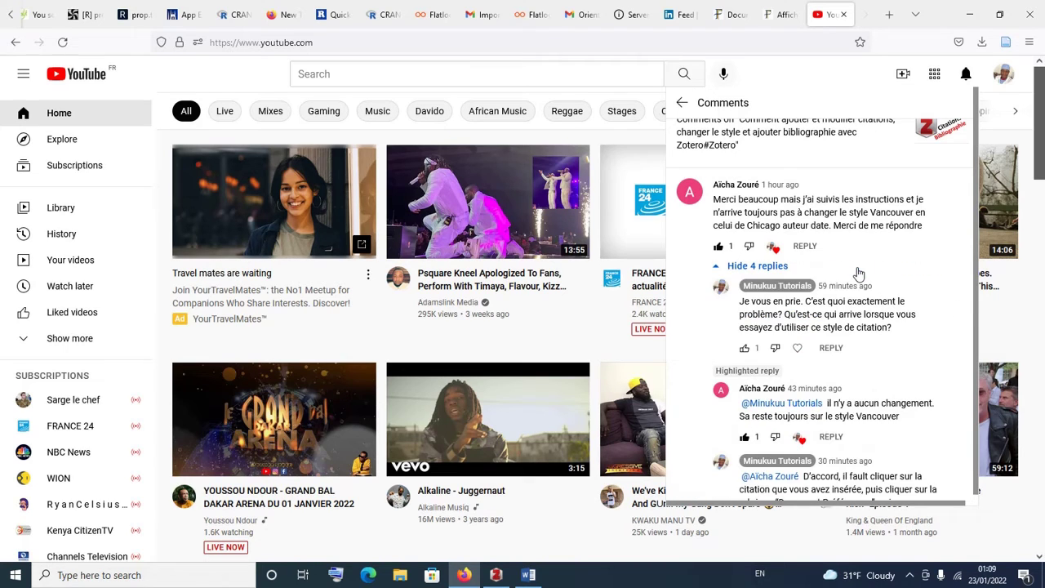
scroll(868, 322, down, 1)
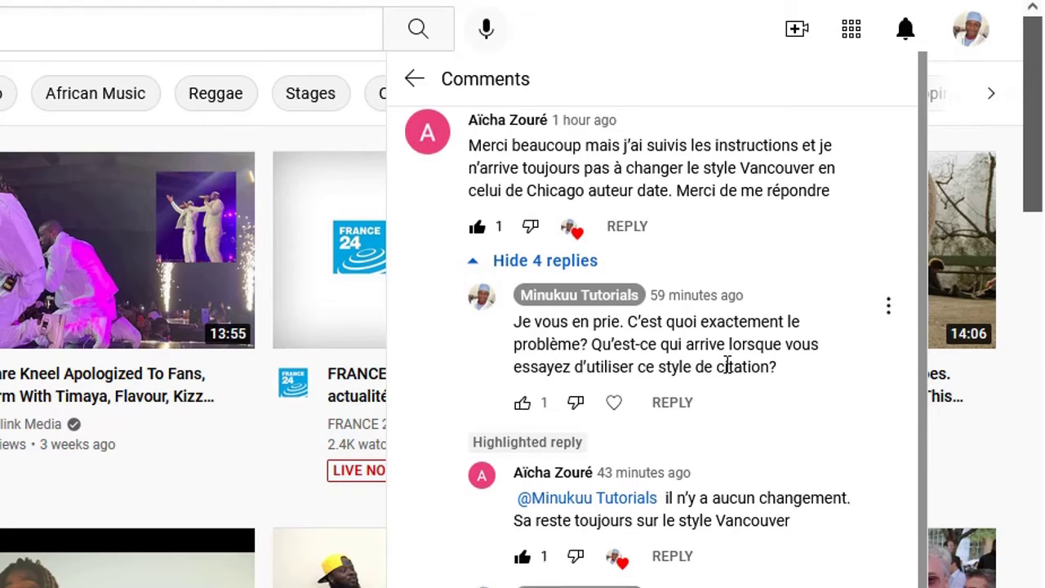
scroll(727, 365, down, 1)
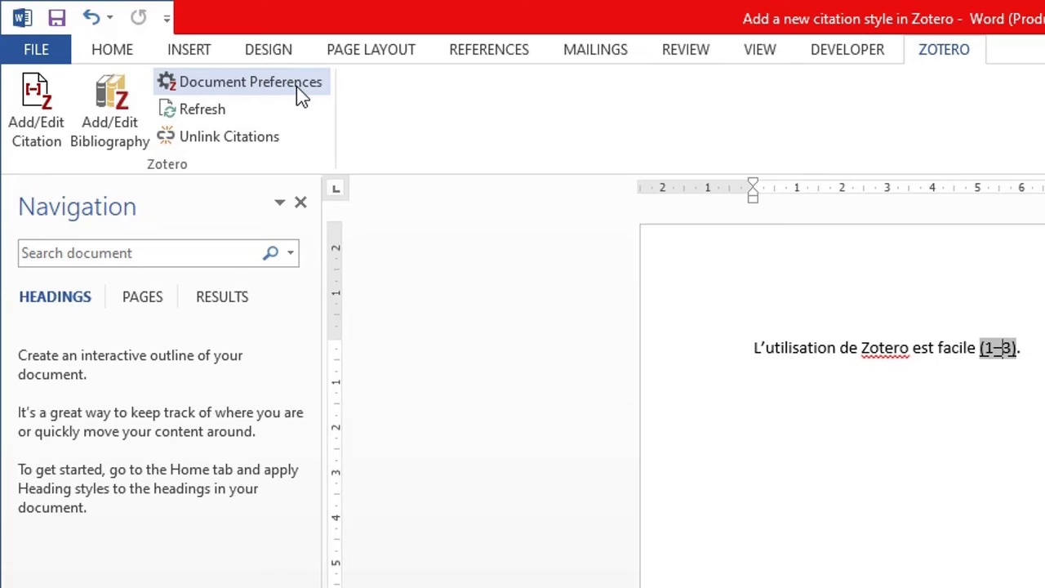
Reopen the document preferences in Word, try Vancouver and APA 7th edition, and apply Chicago Manual of Style 17th edition (author-date)
click(302, 96)
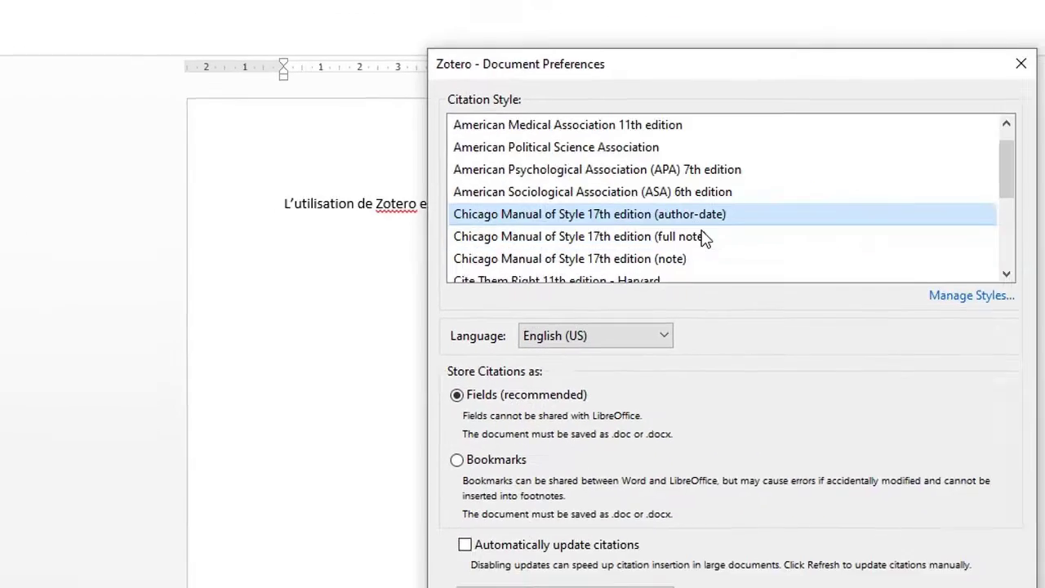
scroll(988, 343, down, 3)
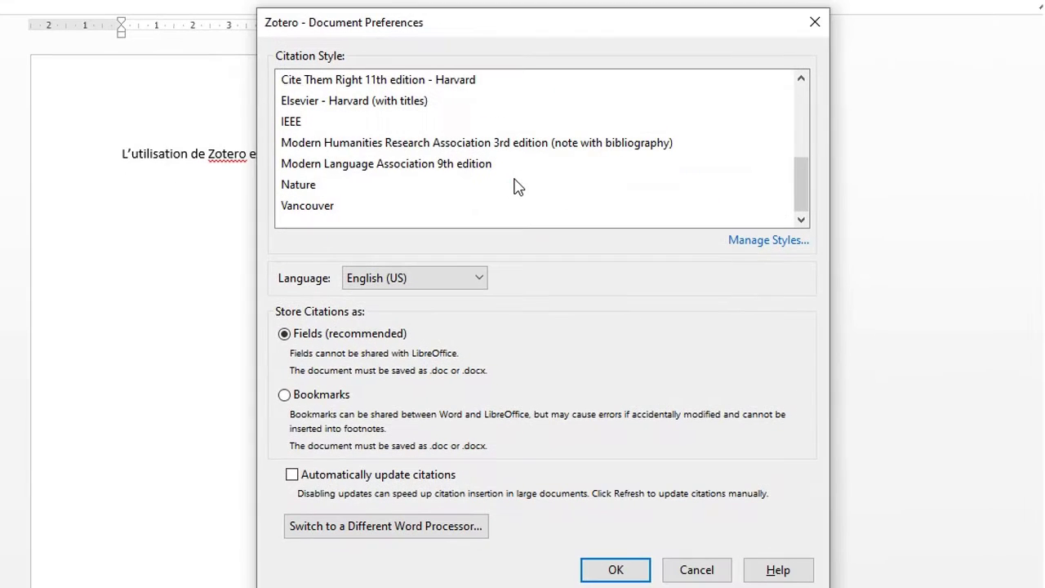
click(341, 209)
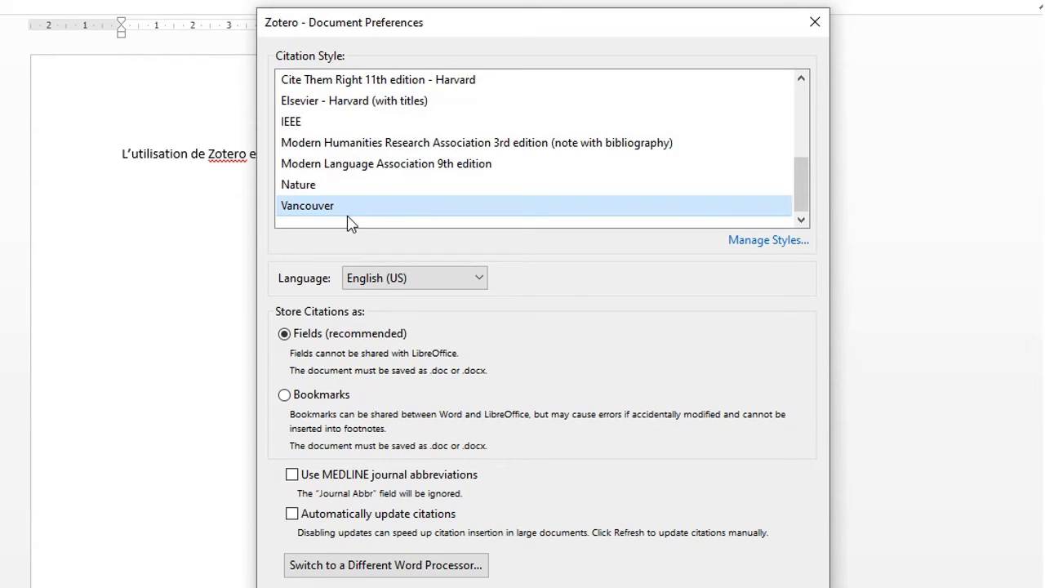
click(383, 166)
scroll(384, 166, up, 3)
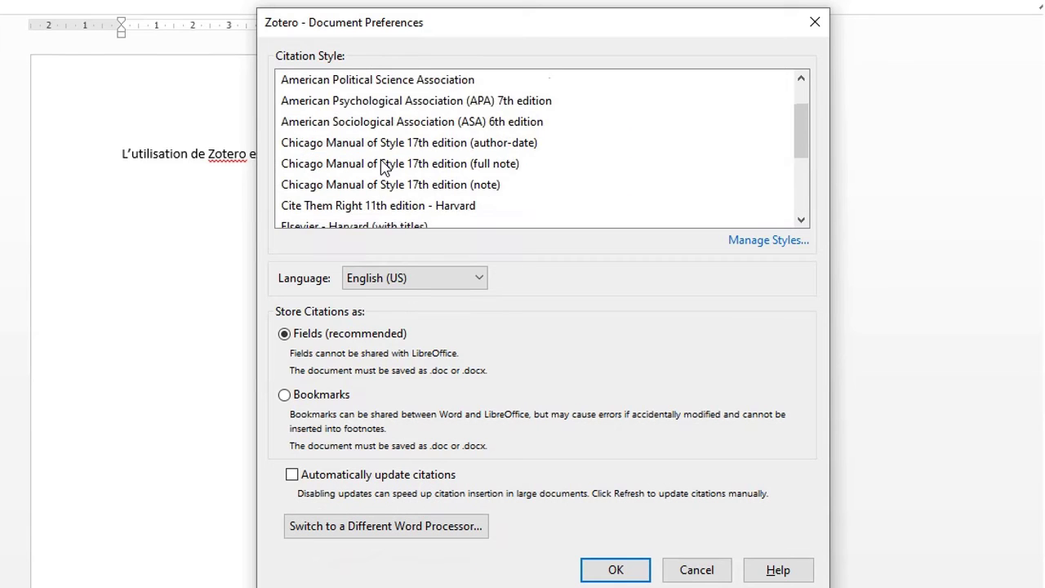
click(471, 124)
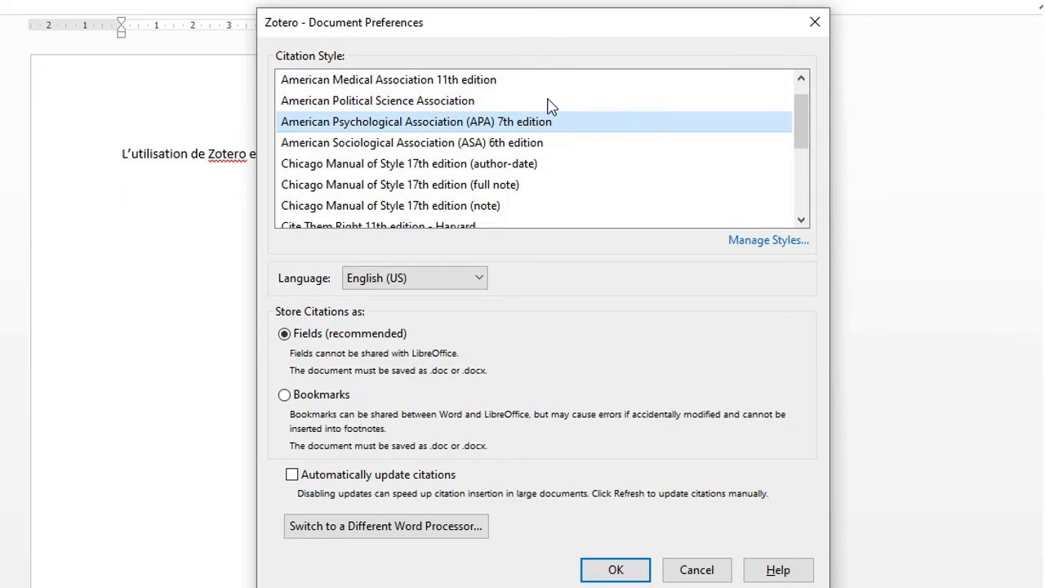
click(422, 166)
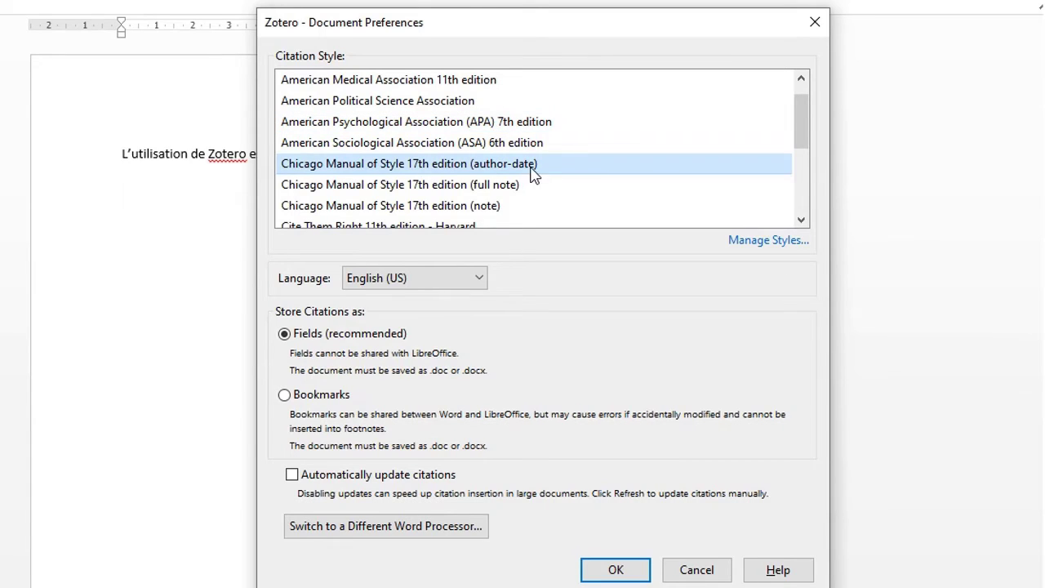
click(642, 567)
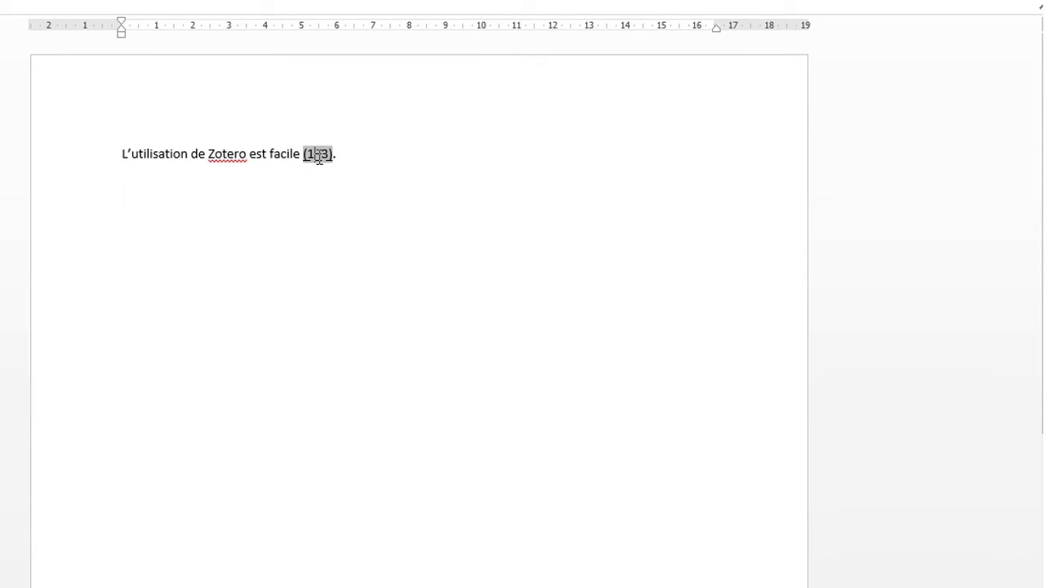
Reopen Zotero's document preferences and enable automatic updating of citations
click(131, 42)
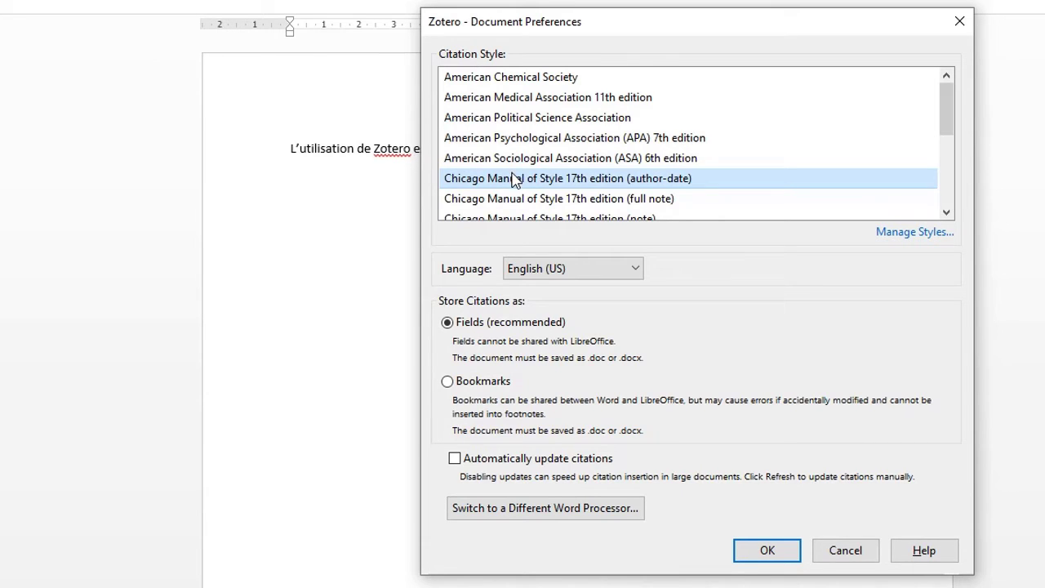
click(455, 459)
click(494, 460)
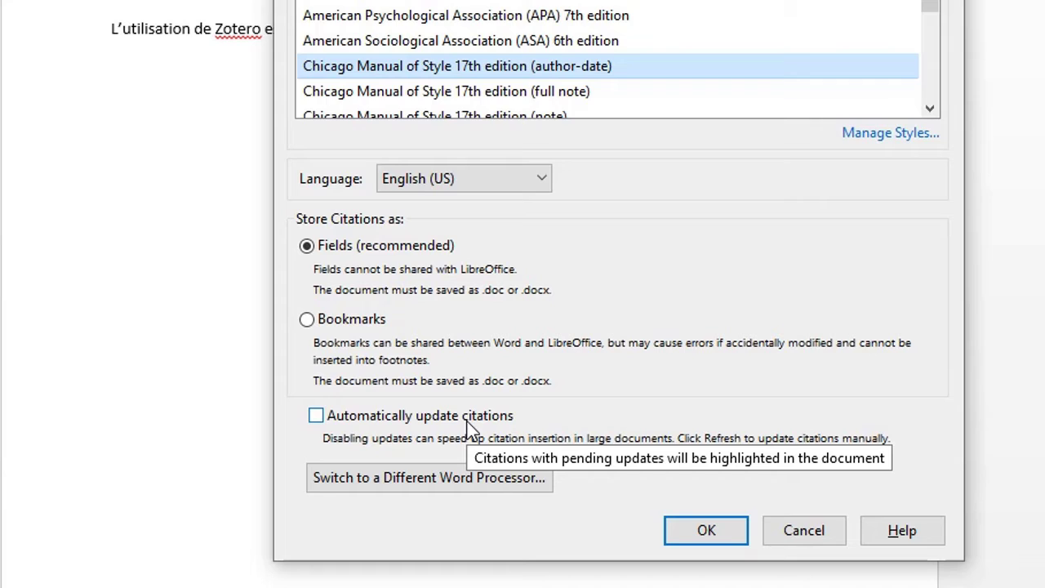
click(317, 416)
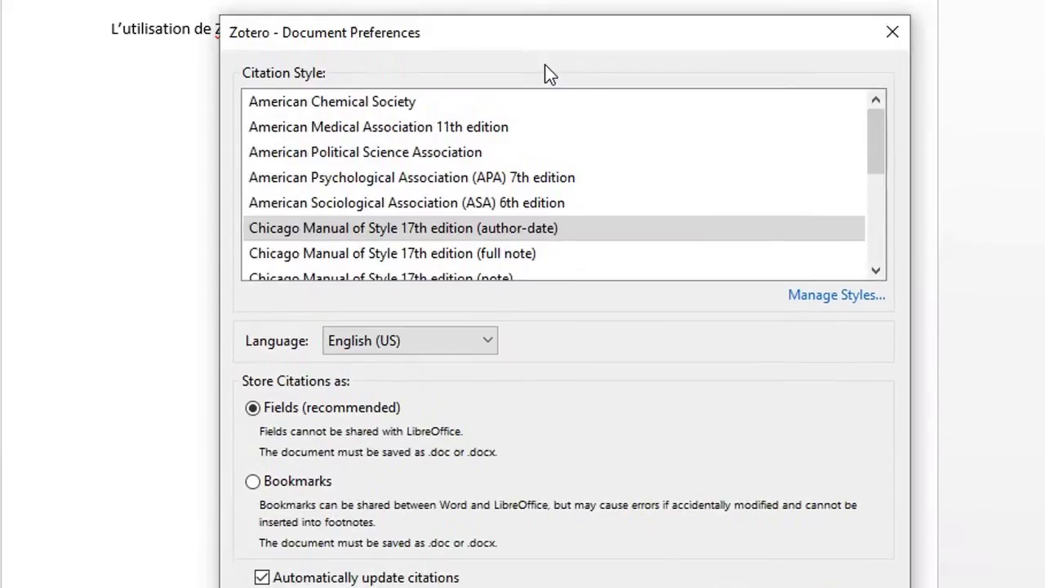
Move the preferences dialog clear of the citation and apply Chicago Manual of Style 17th edition (author-date) with automatic citation updates enabled
drag(546, 66, 531, 96)
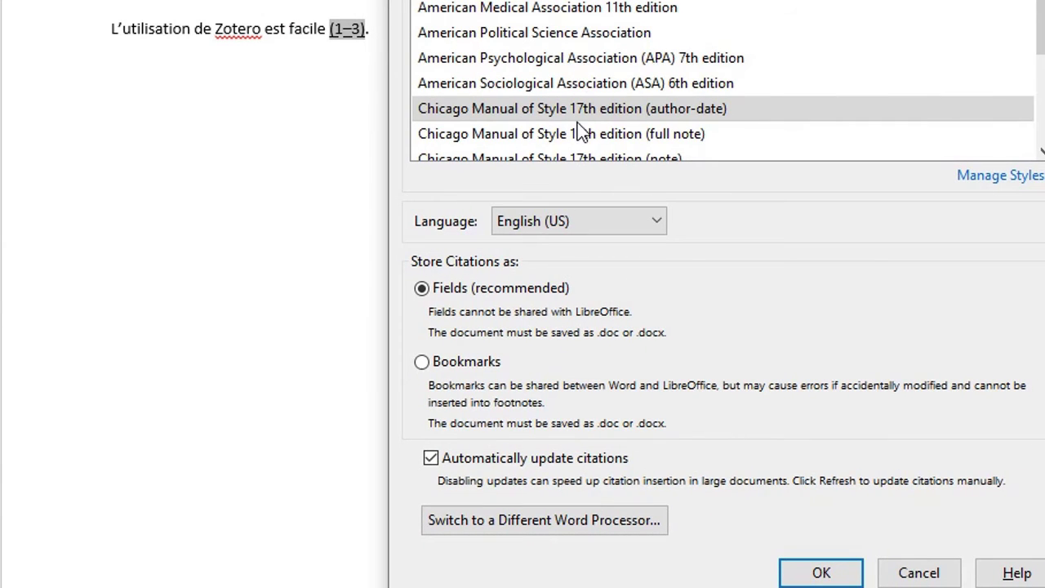
click(822, 574)
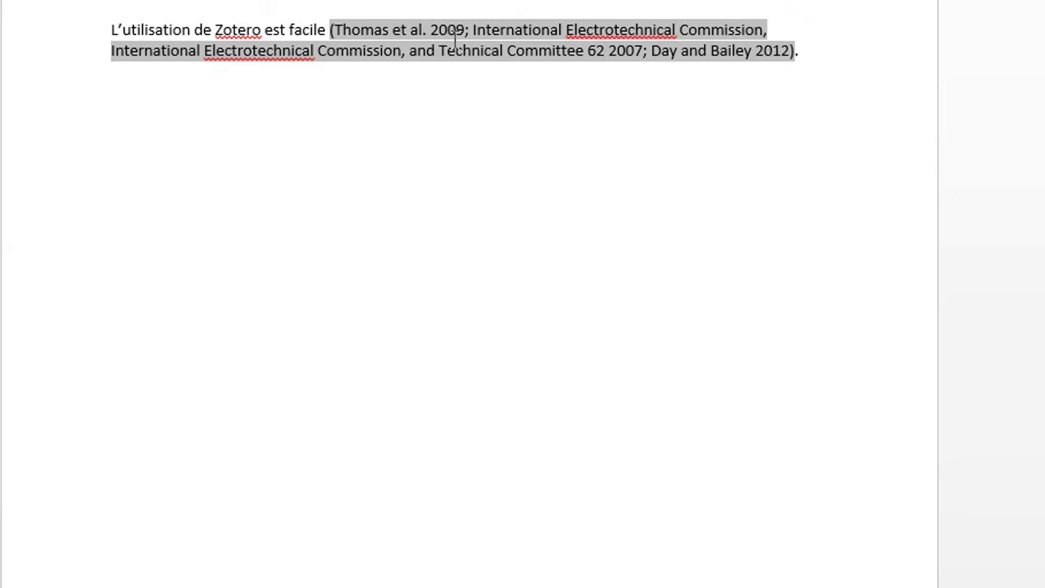
click(287, 35)
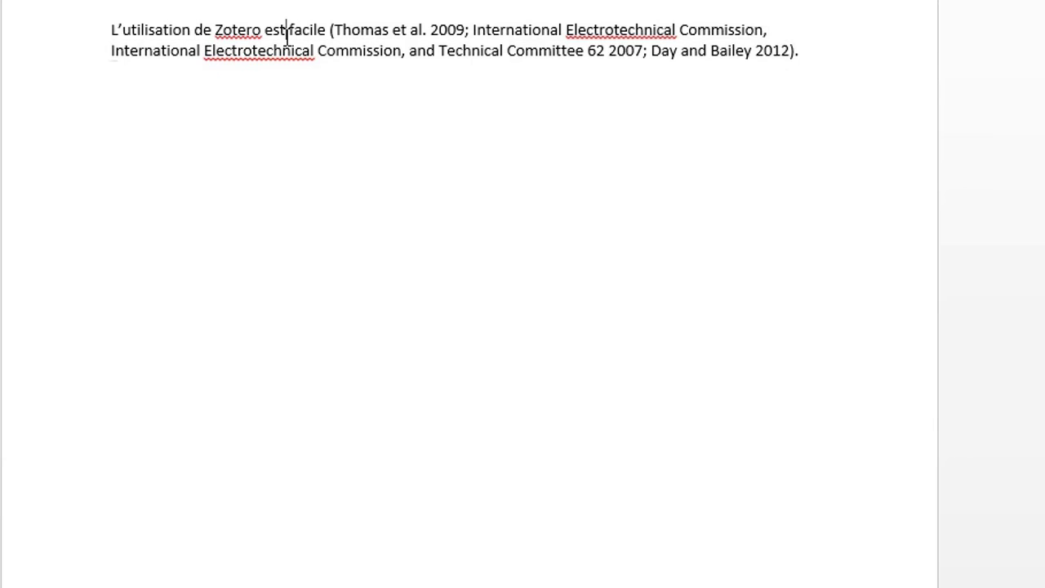
click(530, 57)
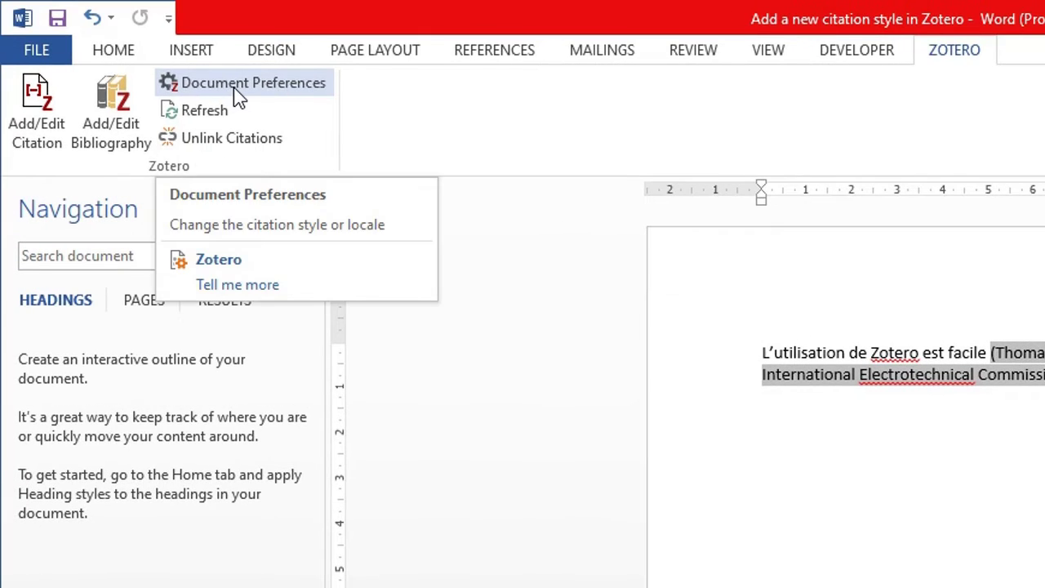
Reopen Zotero's document preferences and switch the citation style to American Psychological Association (APA) 7th edition
click(233, 89)
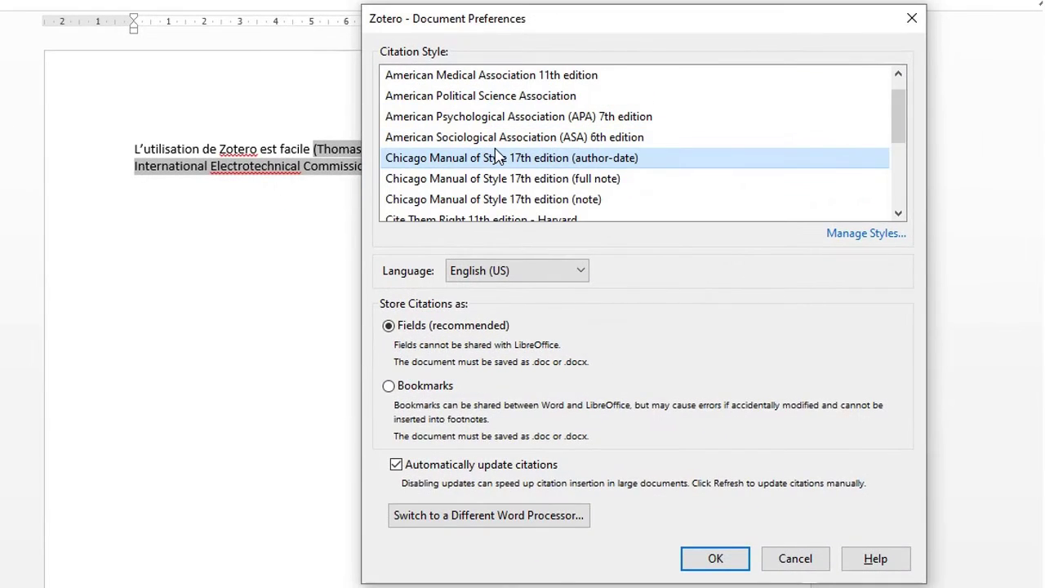
click(553, 121)
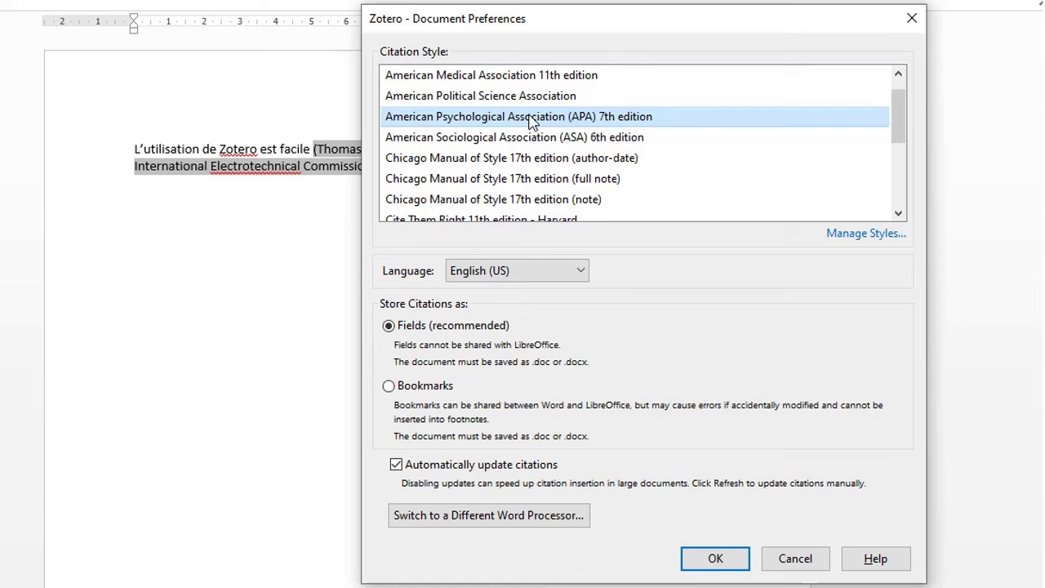
click(717, 559)
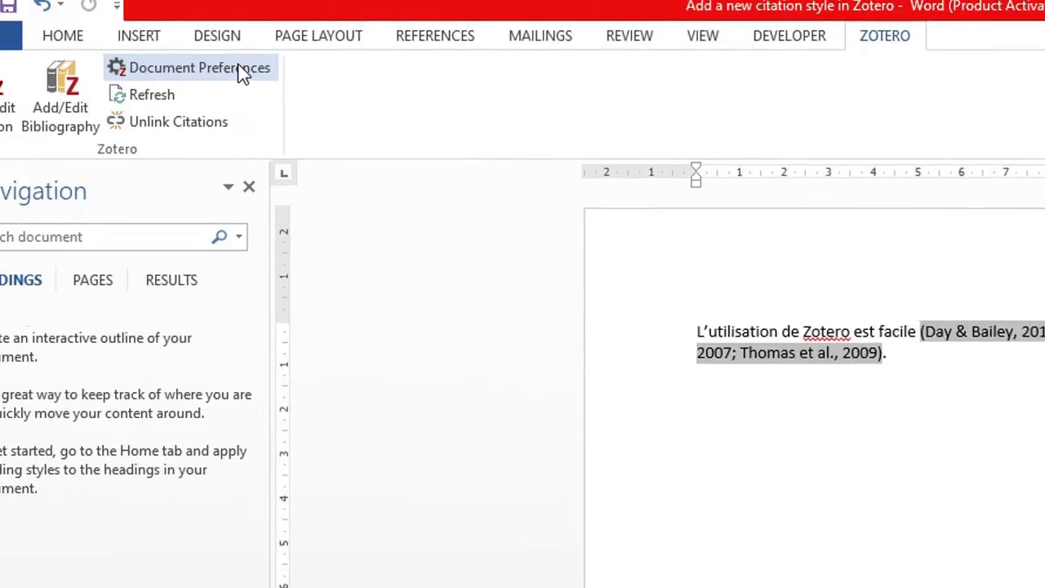
Switch the document's citation style to Vancouver, keeping automatic citation updates enabled, and check the citation in the sentence
click(243, 73)
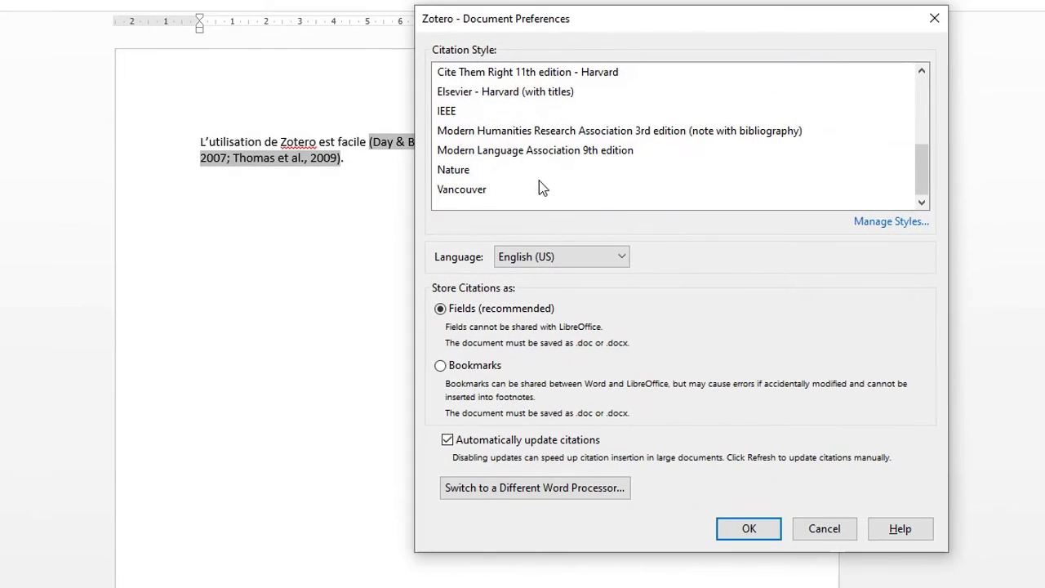
click(538, 191)
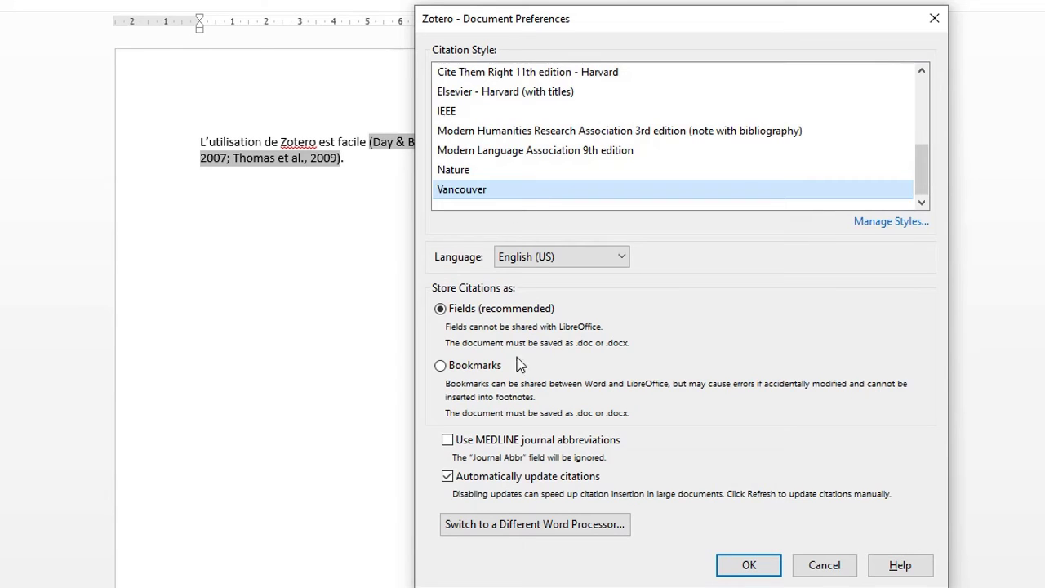
click(448, 477)
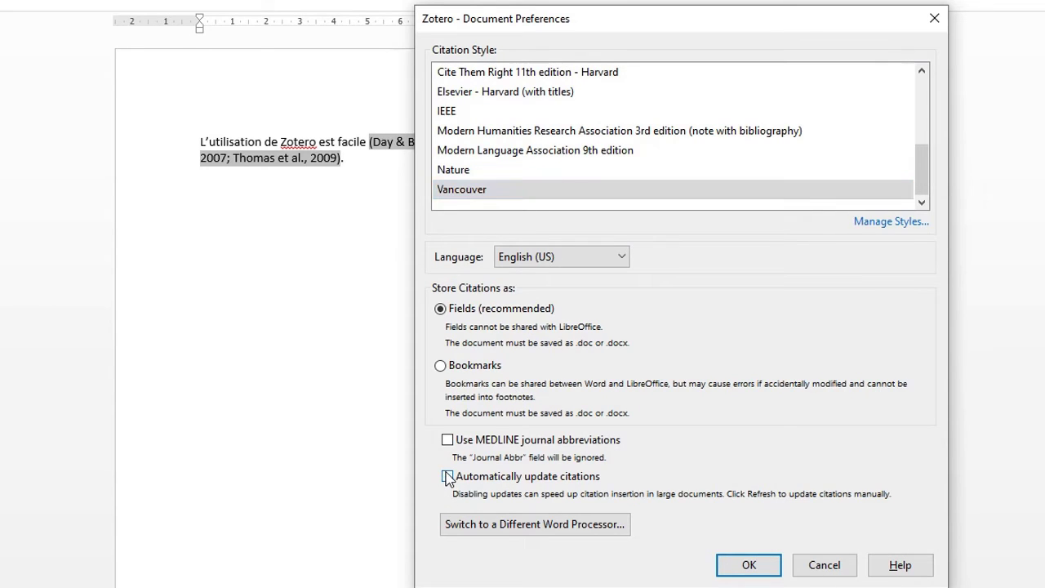
click(448, 477)
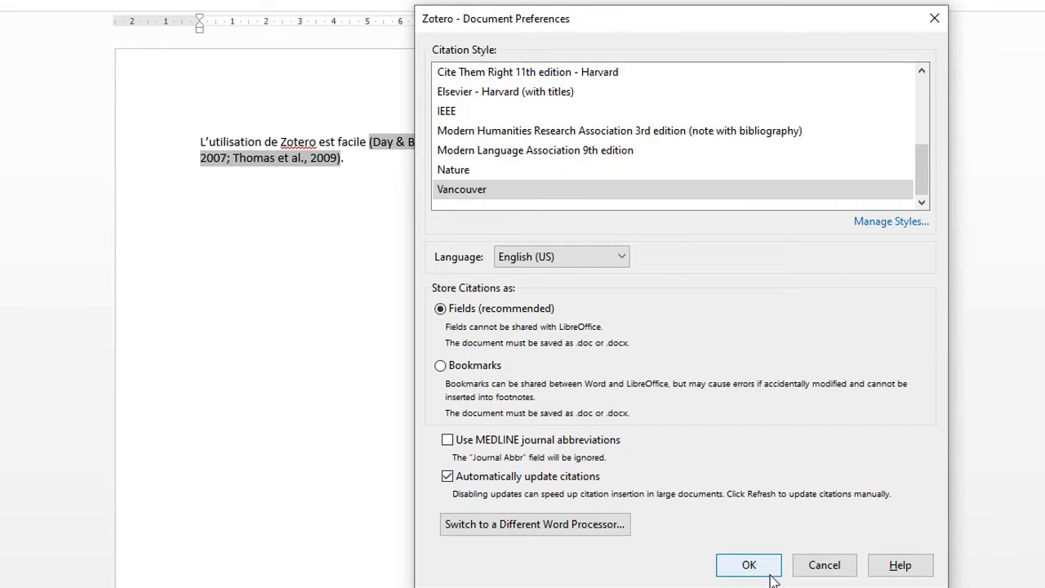
click(747, 566)
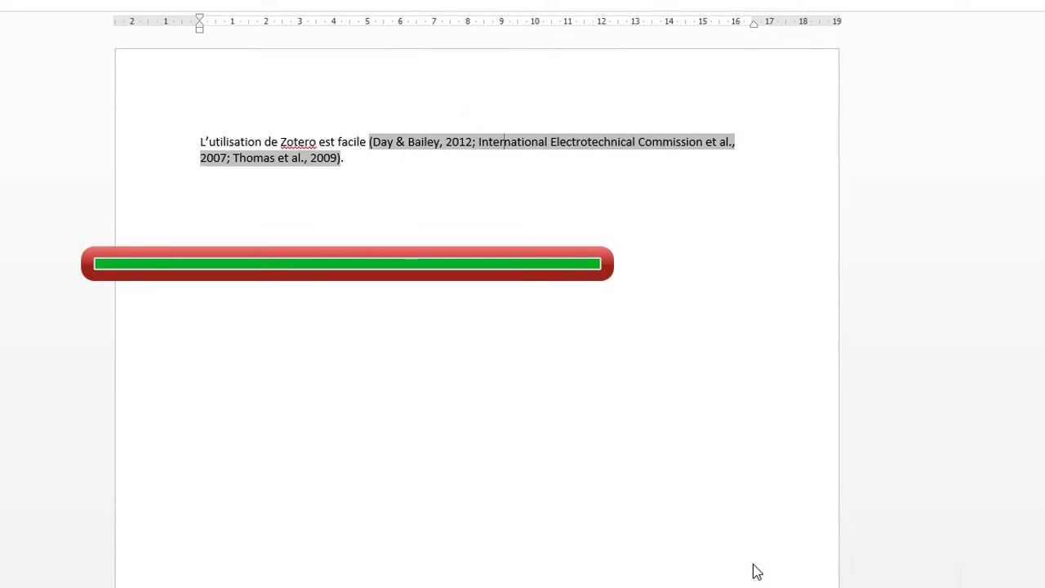
click(387, 140)
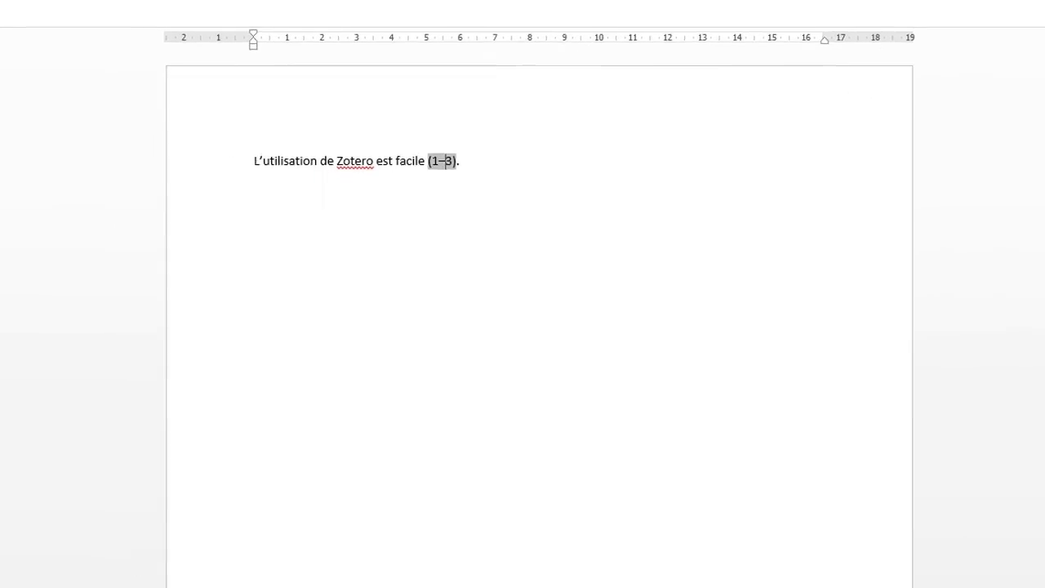
Set the document's citation style back to Chicago Manual of Style 17th edition (author-date) and apply it
click(205, 77)
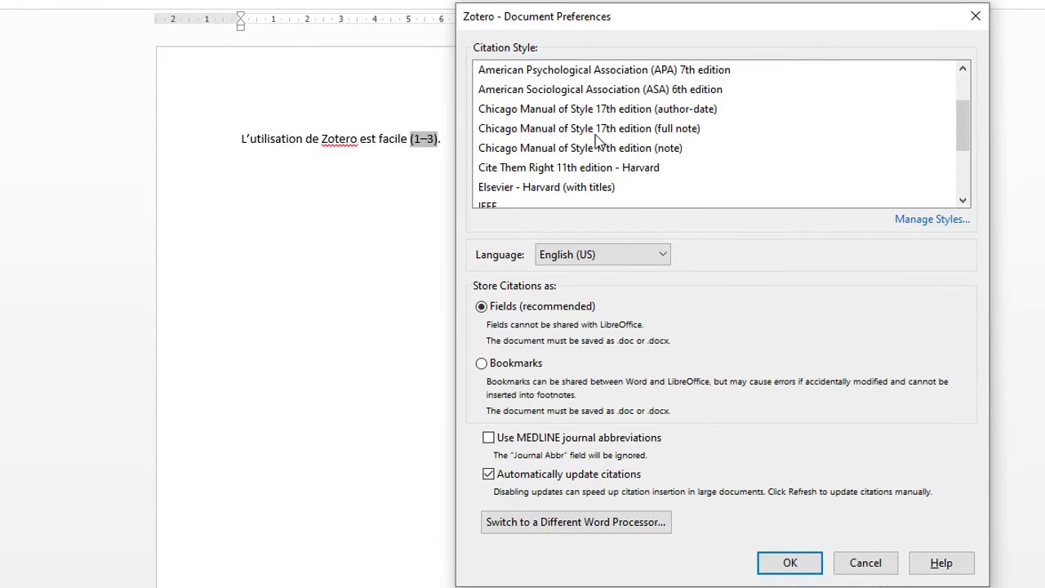
click(665, 112)
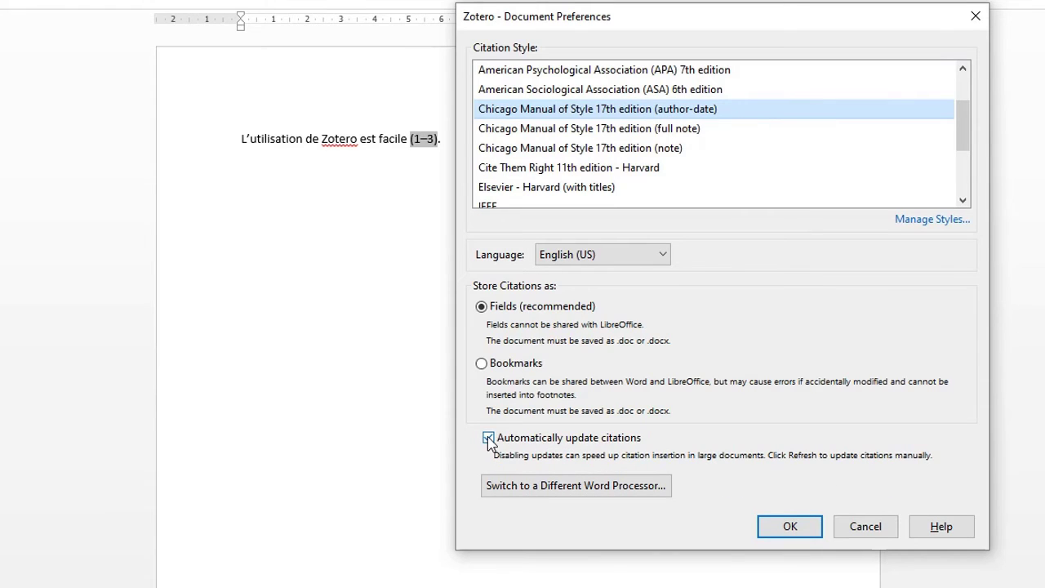
click(788, 527)
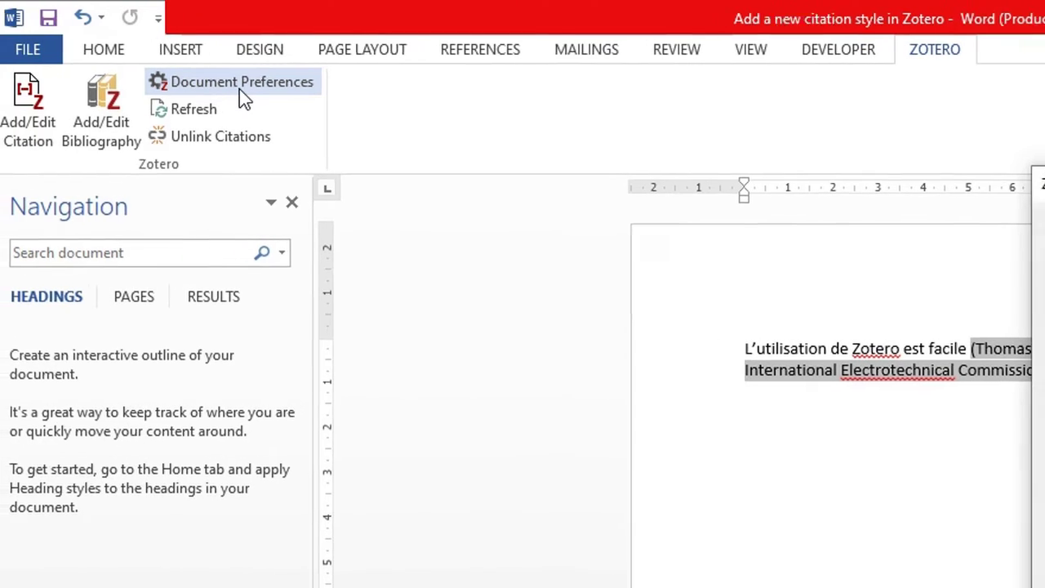
Reopen Zotero's document preferences, reposition the dialog, and look through the whole list of available citation styles
click(243, 96)
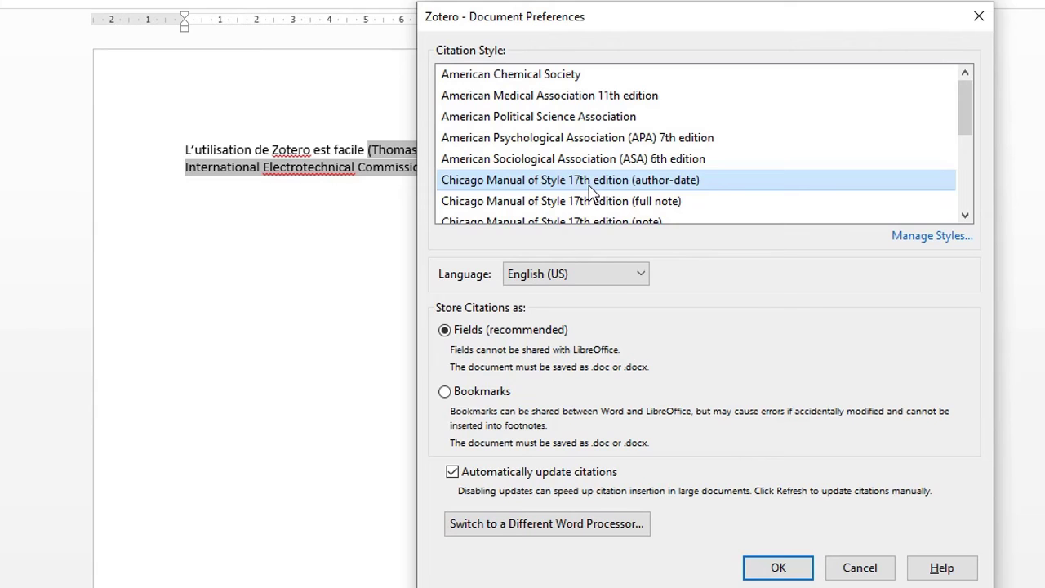
drag(686, 17, 820, 20)
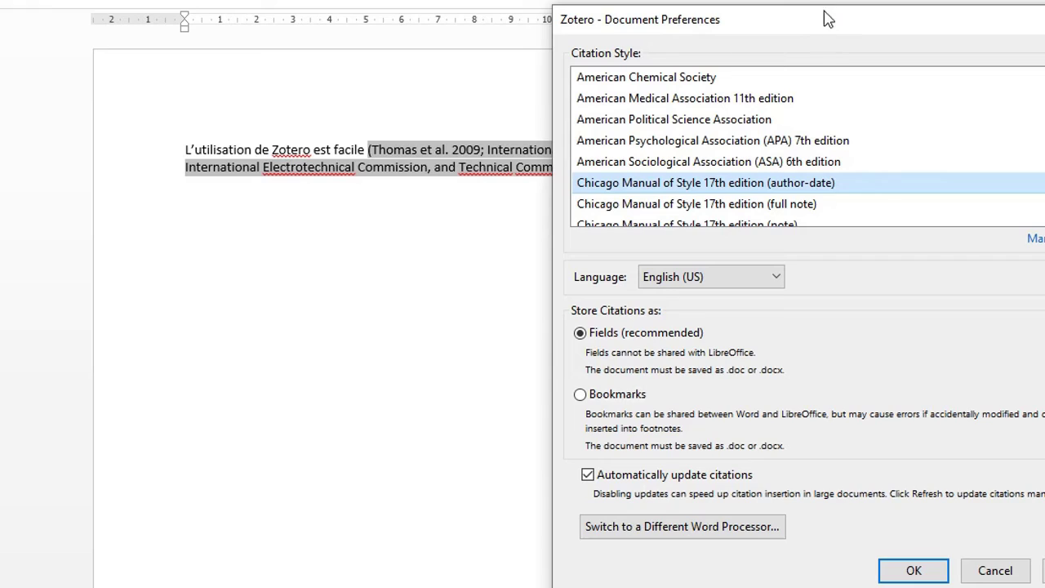
drag(825, 26, 630, 90)
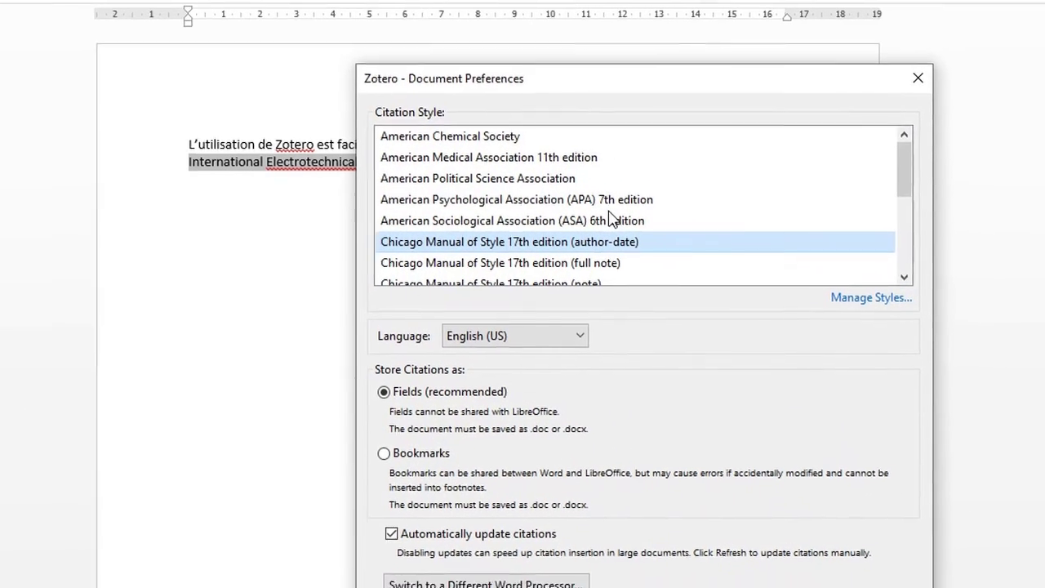
scroll(610, 224, down, 2)
scroll(647, 165, down, 2)
scroll(582, 168, up, 3)
scroll(646, 168, down, 3)
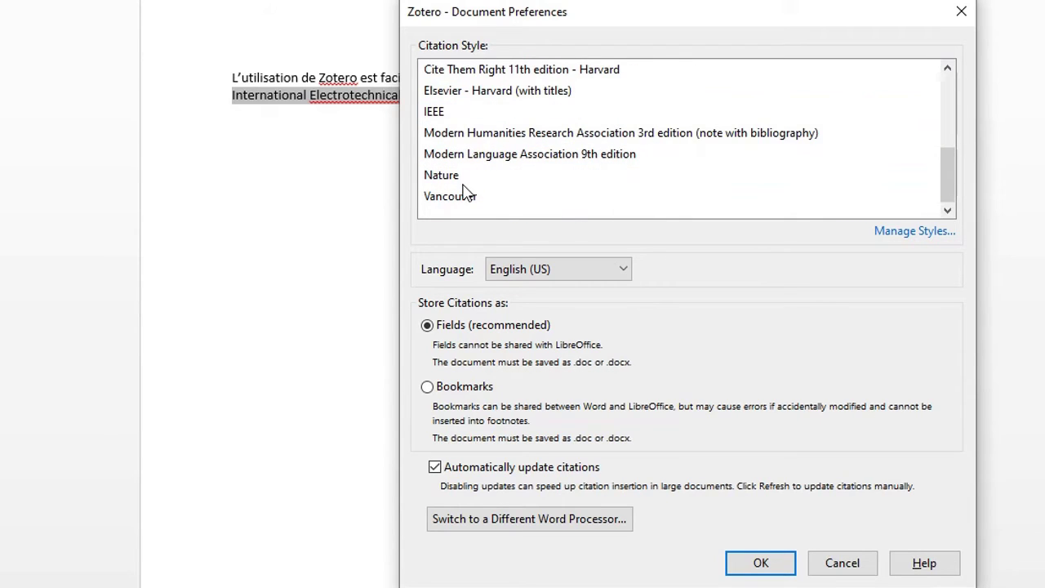
scroll(470, 155, up, 3)
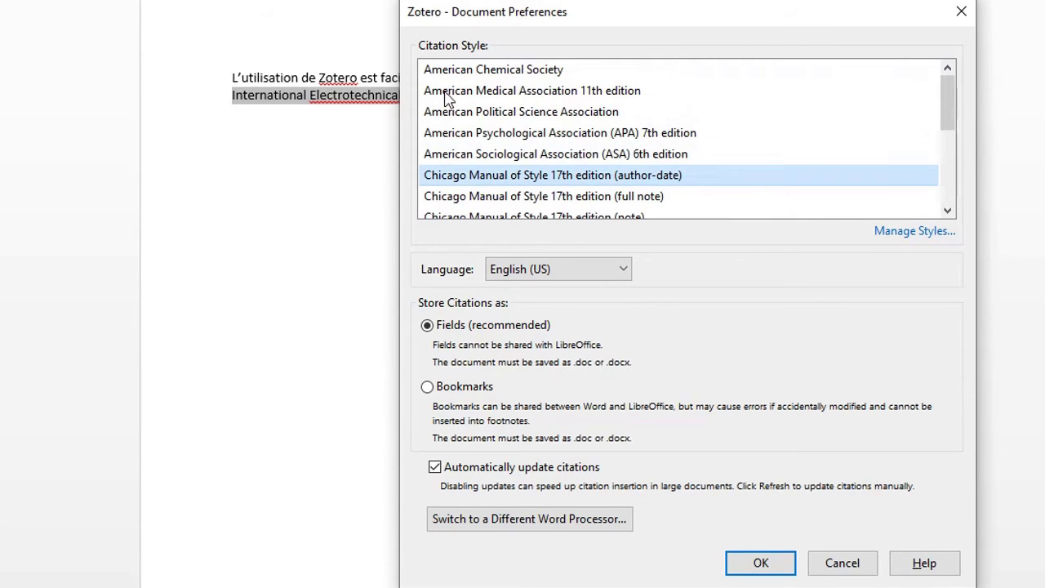
scroll(490, 106, down, 2)
scroll(490, 104, down, 1)
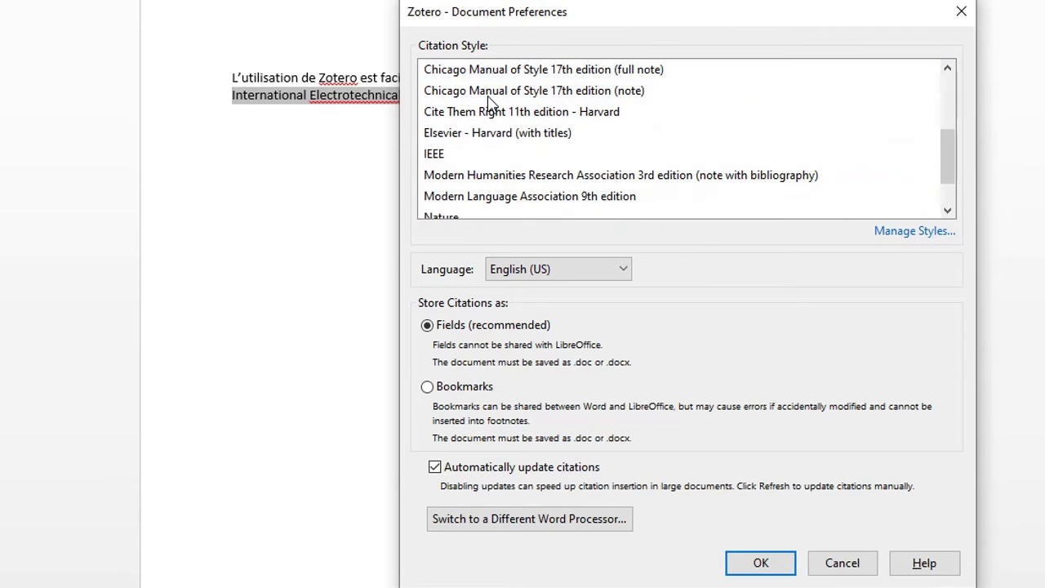
scroll(490, 104, down, 1)
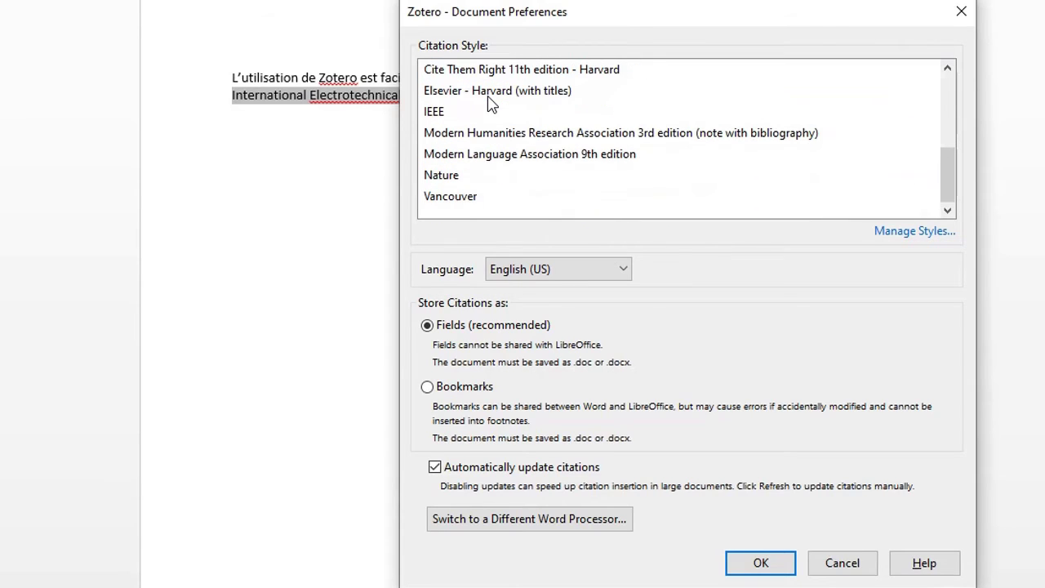
scroll(490, 103, up, 2)
scroll(490, 104, down, 2)
scroll(490, 103, up, 3)
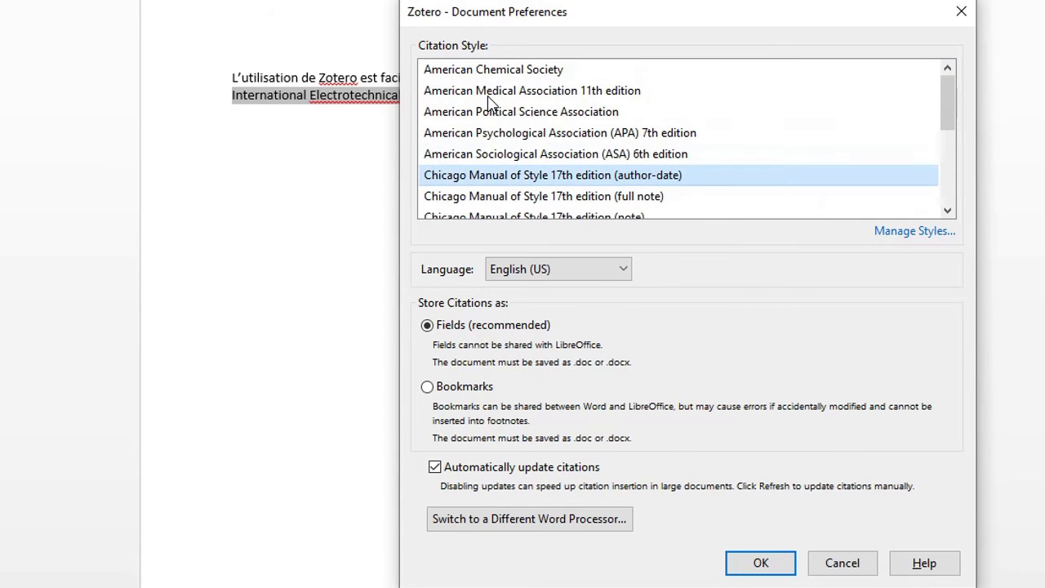
scroll(490, 104, down, 3)
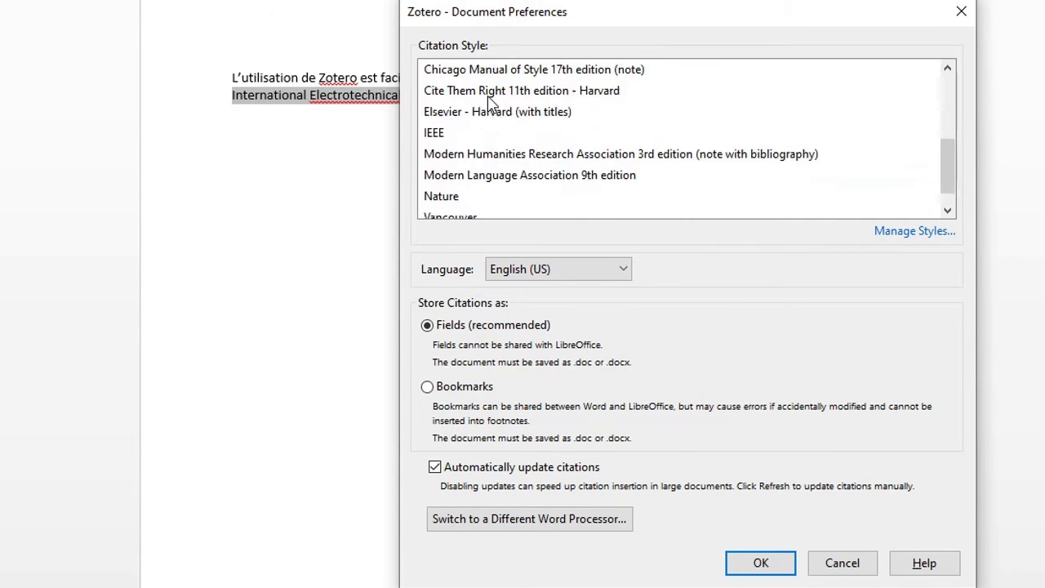
scroll(490, 104, up, 3)
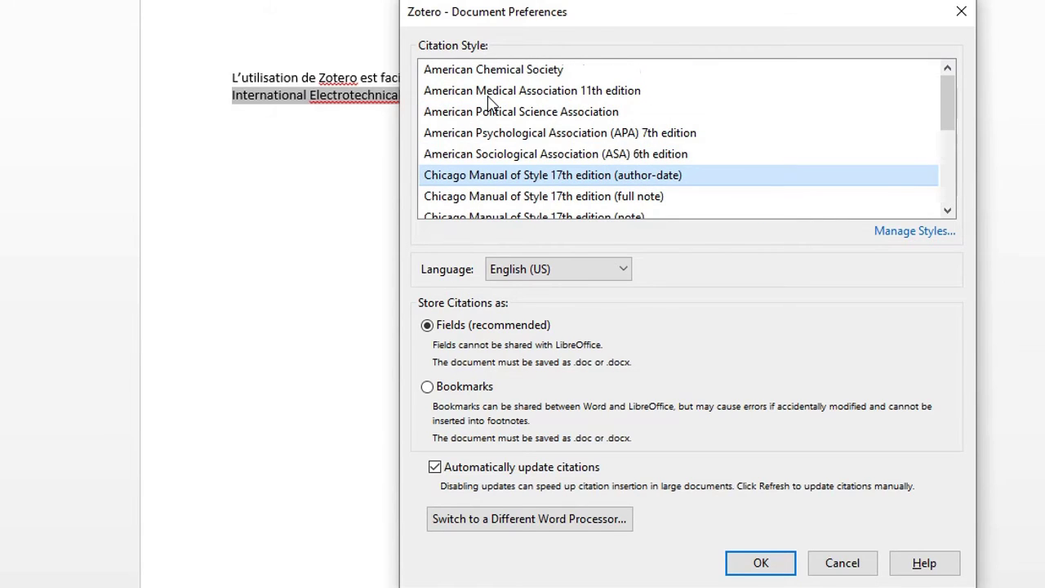
scroll(490, 103, down, 3)
scroll(490, 104, up, 3)
scroll(490, 103, down, 3)
scroll(490, 104, up, 2)
scroll(490, 103, down, 3)
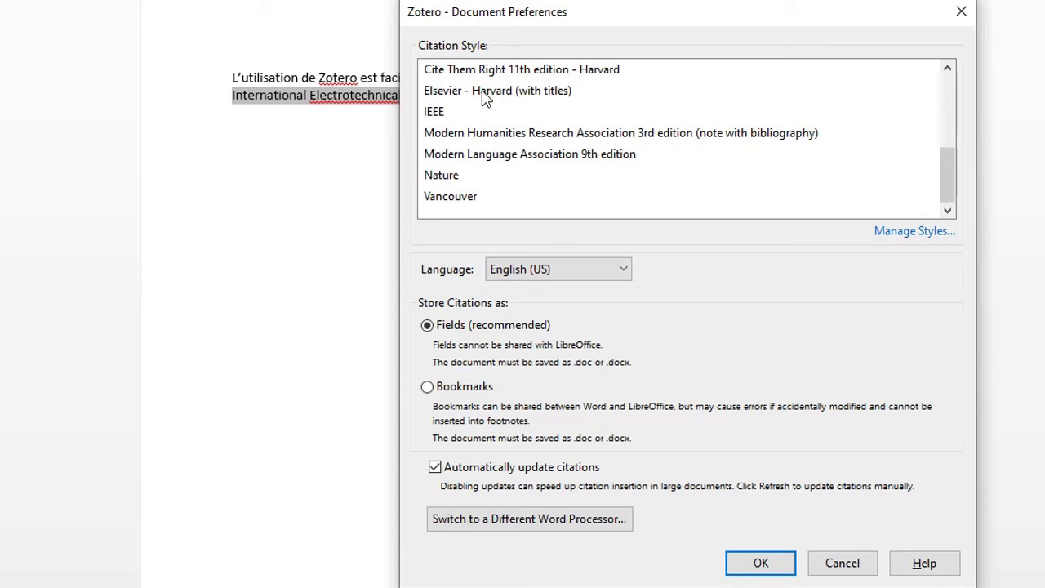
scroll(490, 156, up, 3)
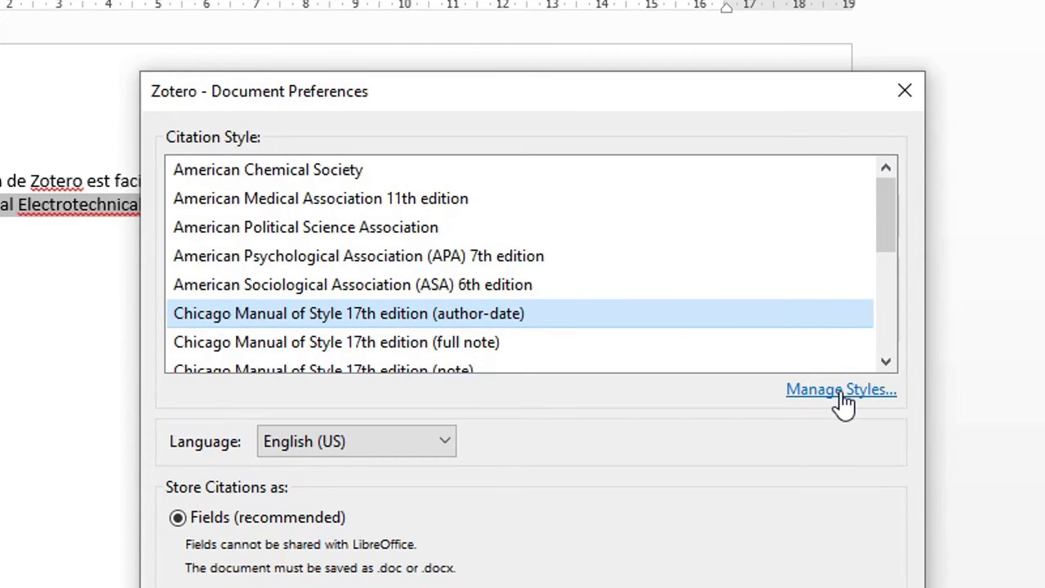
Open Zotero's style manager from the document preferences, bring the Zotero Preferences window to the front, and reposition it over the document
click(841, 390)
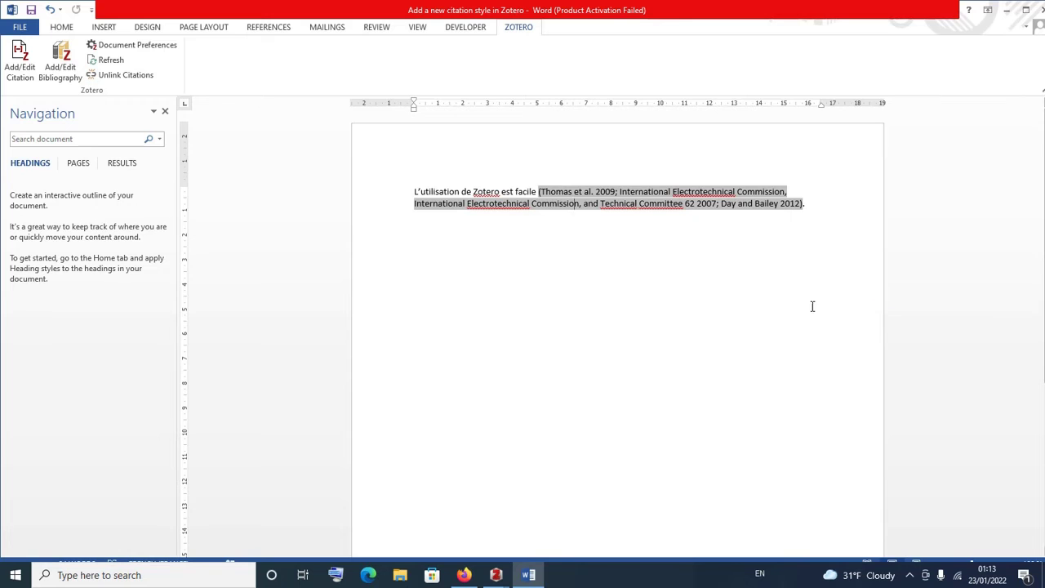
mouse_move(496, 575)
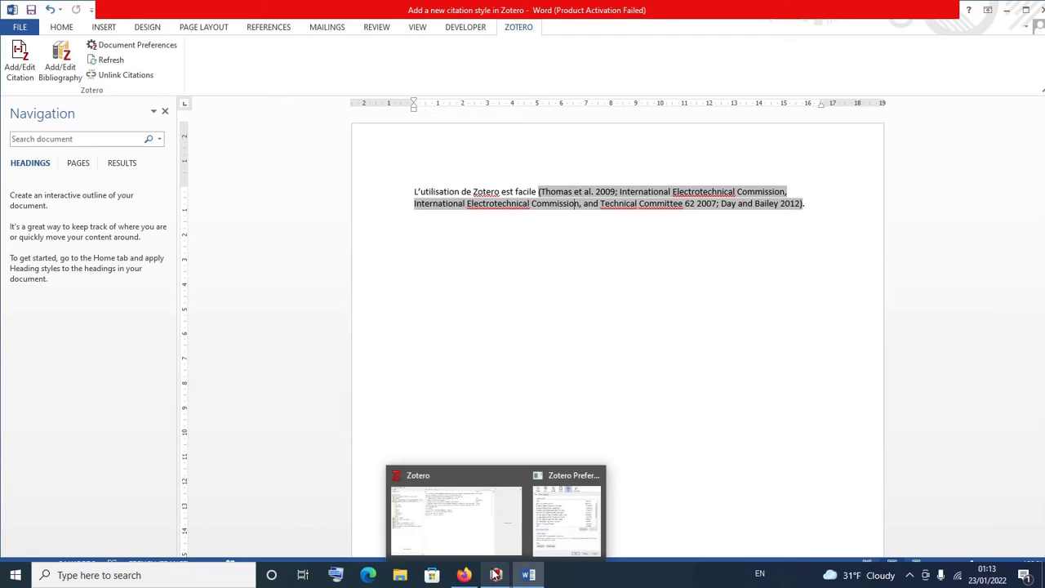
mouse_move(537, 536)
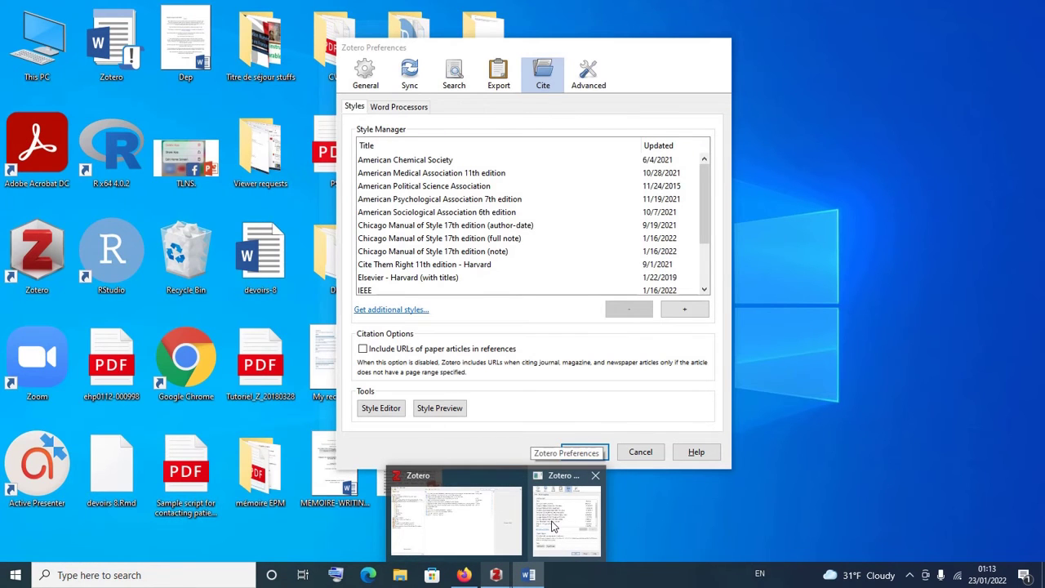
click(552, 526)
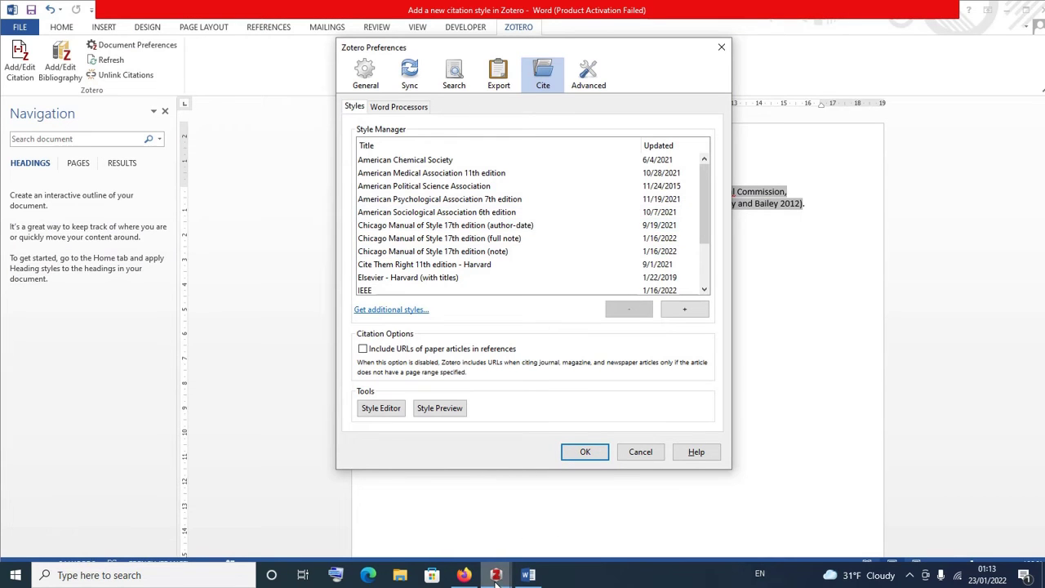
mouse_move(498, 575)
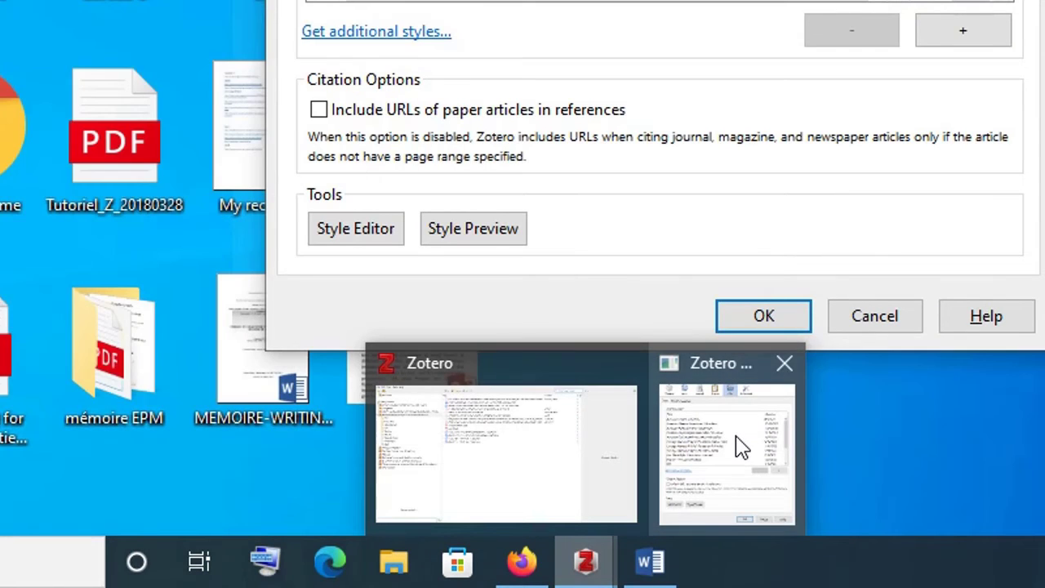
click(737, 446)
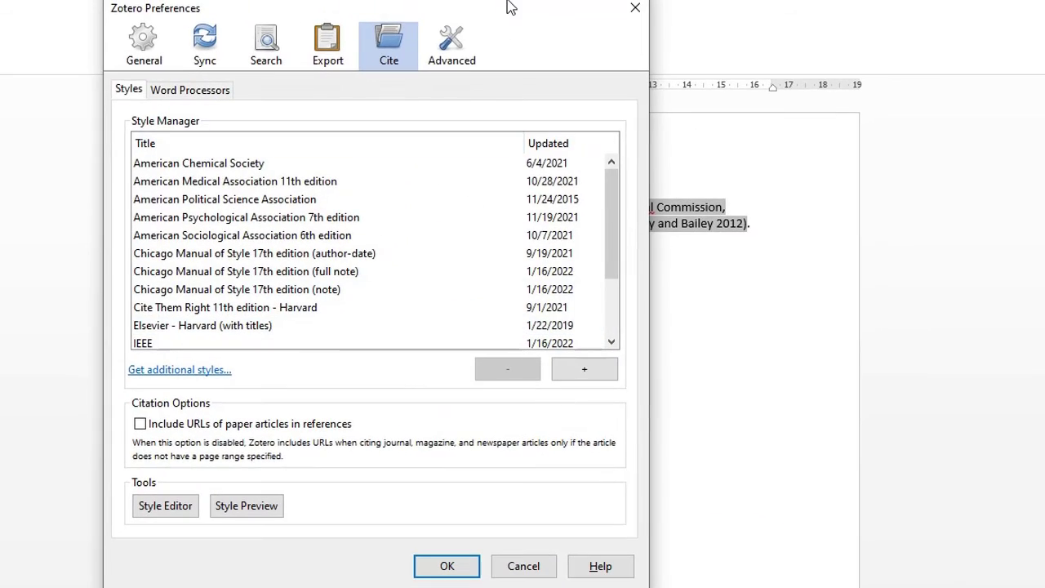
drag(511, 6, 613, 42)
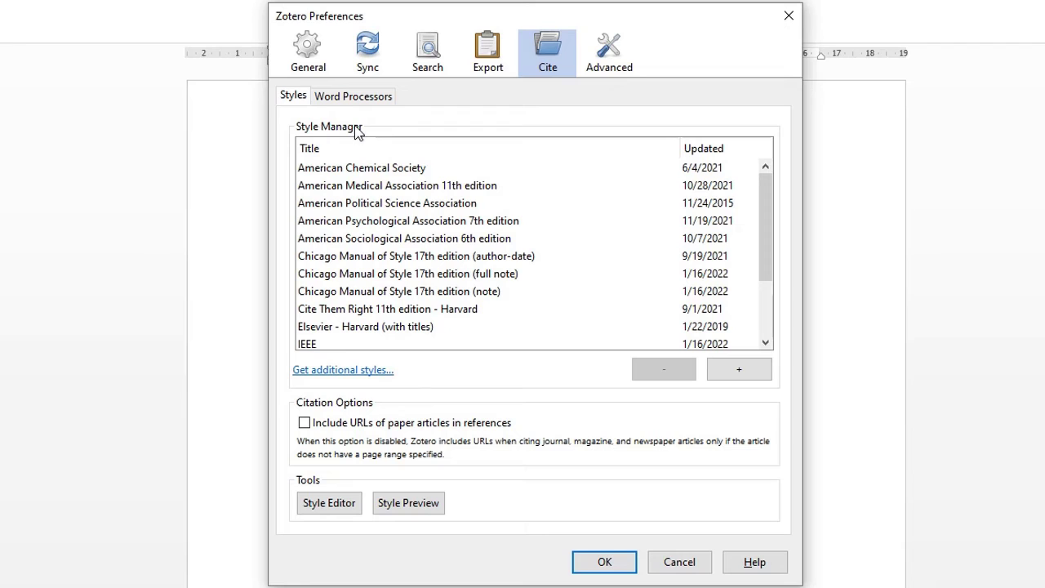
Review the installed citation styles and delete Chicago Manual of Style 17th edition (author-date) from the style manager
scroll(450, 266, down, 2)
scroll(384, 266, up, 2)
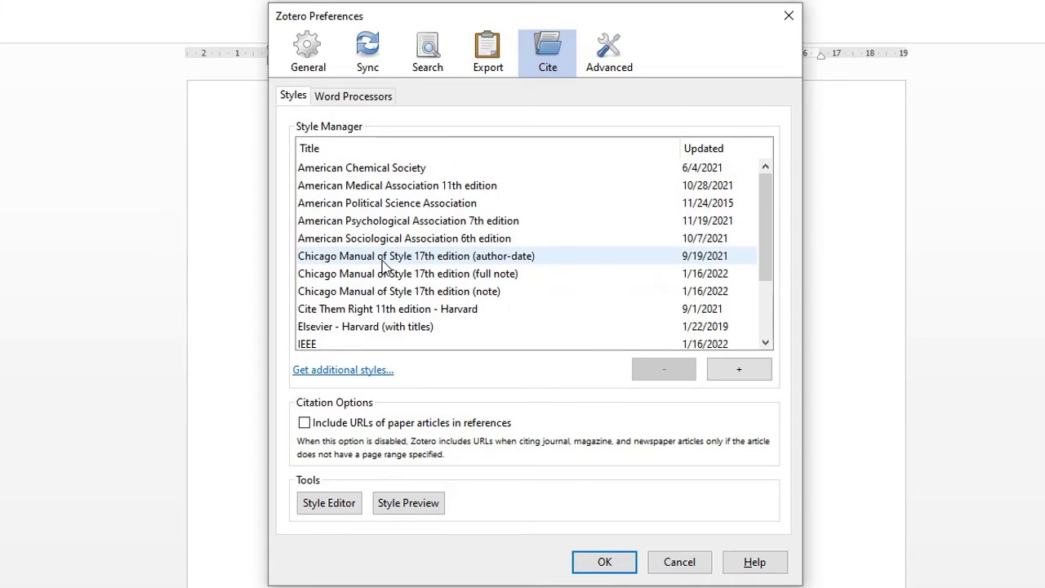
scroll(382, 262, down, 2)
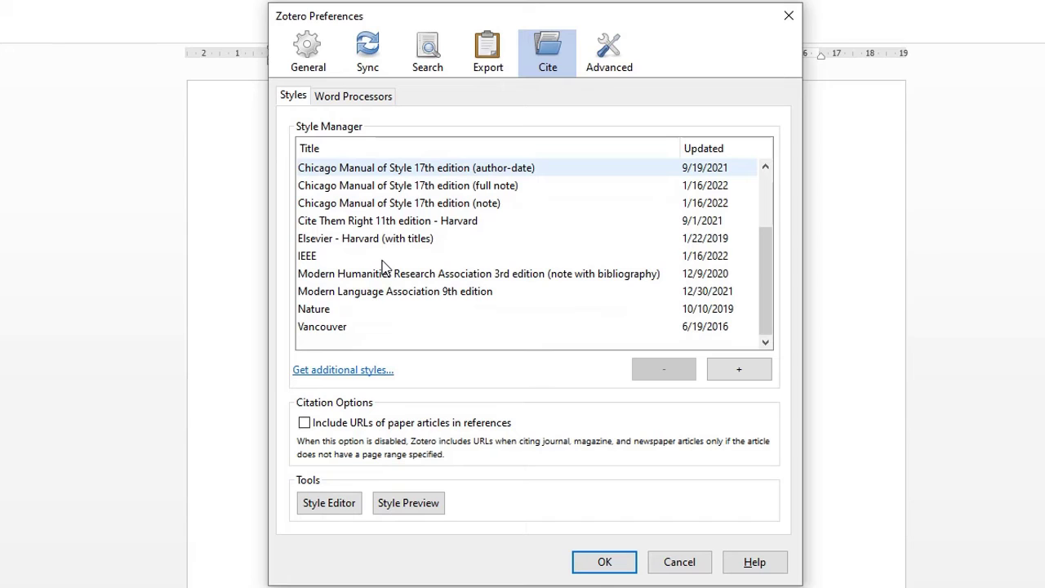
scroll(382, 266, up, 2)
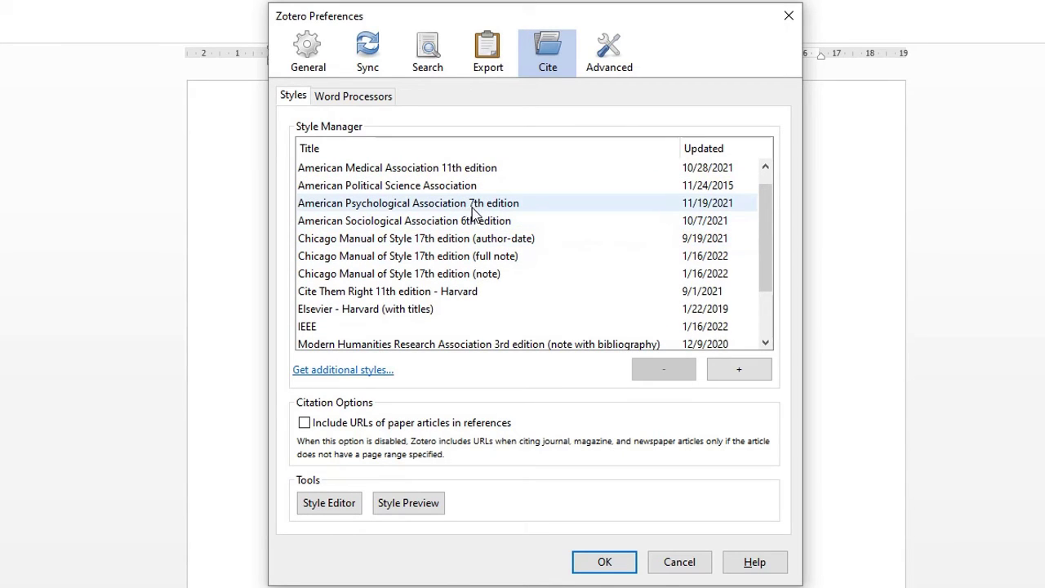
scroll(471, 269, down, 1)
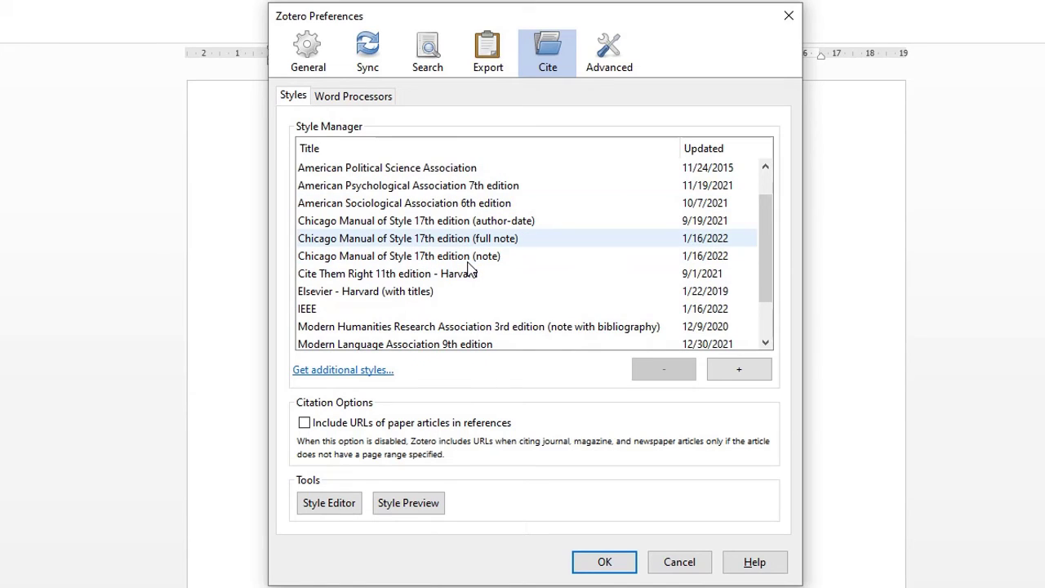
scroll(471, 270, up, 2)
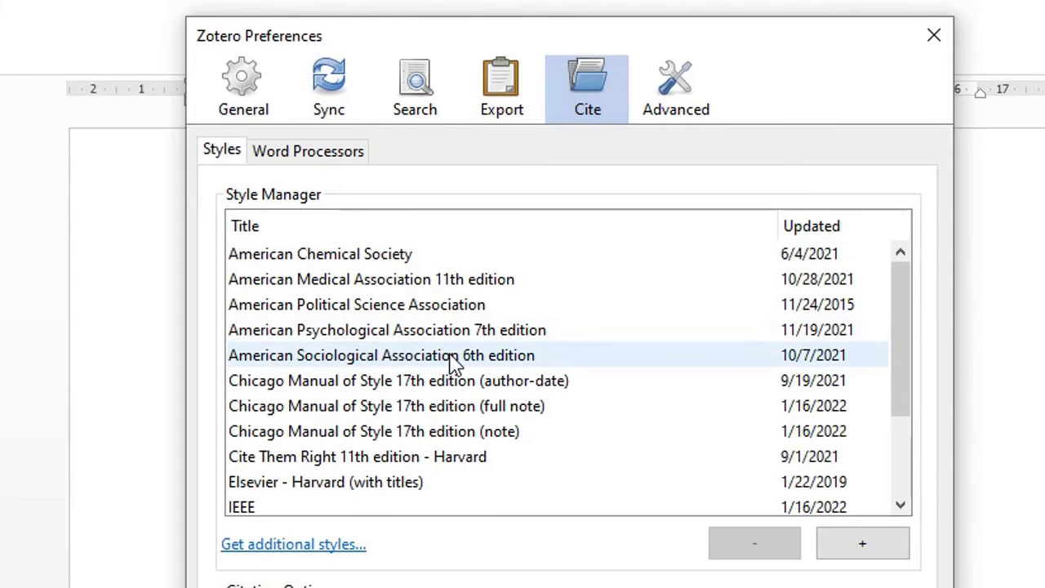
scroll(454, 259, down, 2)
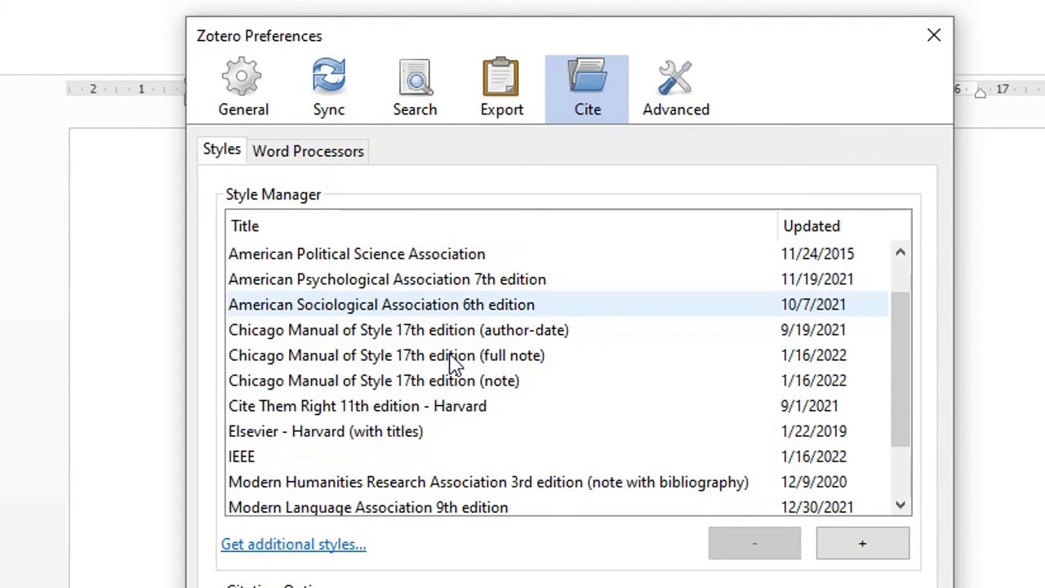
click(488, 333)
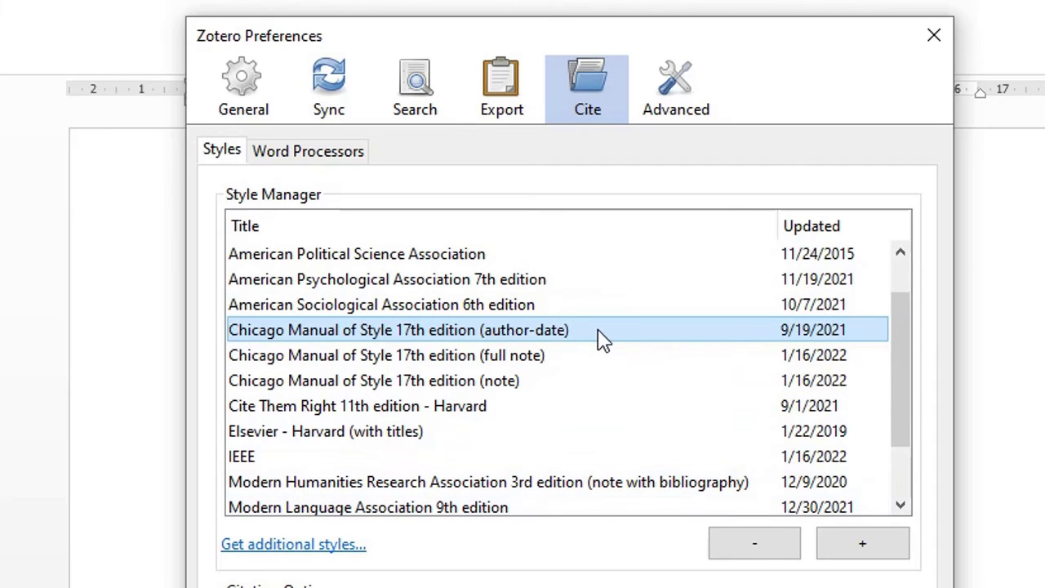
click(753, 547)
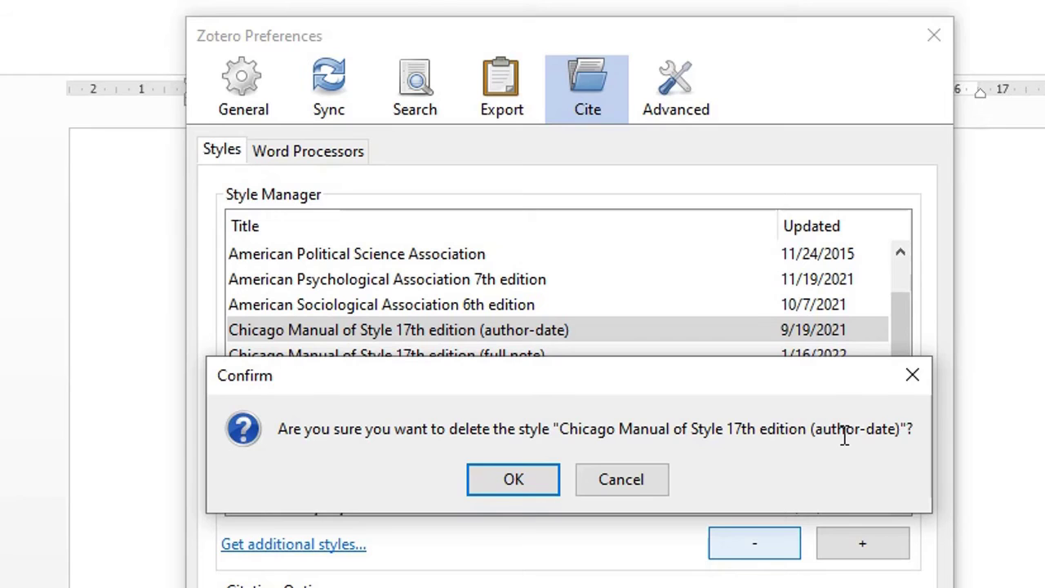
click(515, 480)
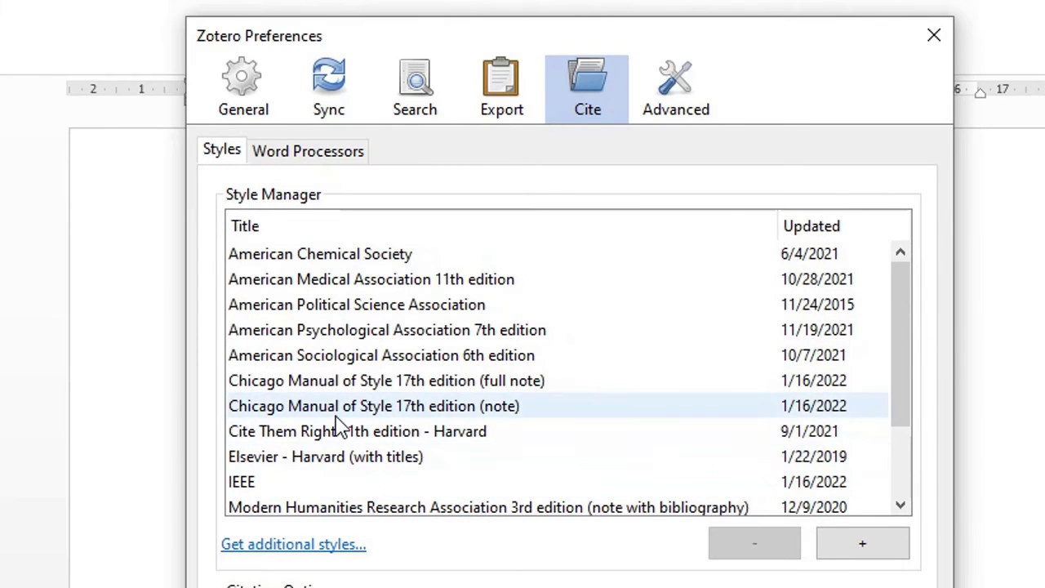
Look through the remaining installed styles in the style manager to check whether Chicago Manual of Style 17th edition (author-date) is still listed
scroll(339, 427, down, 2)
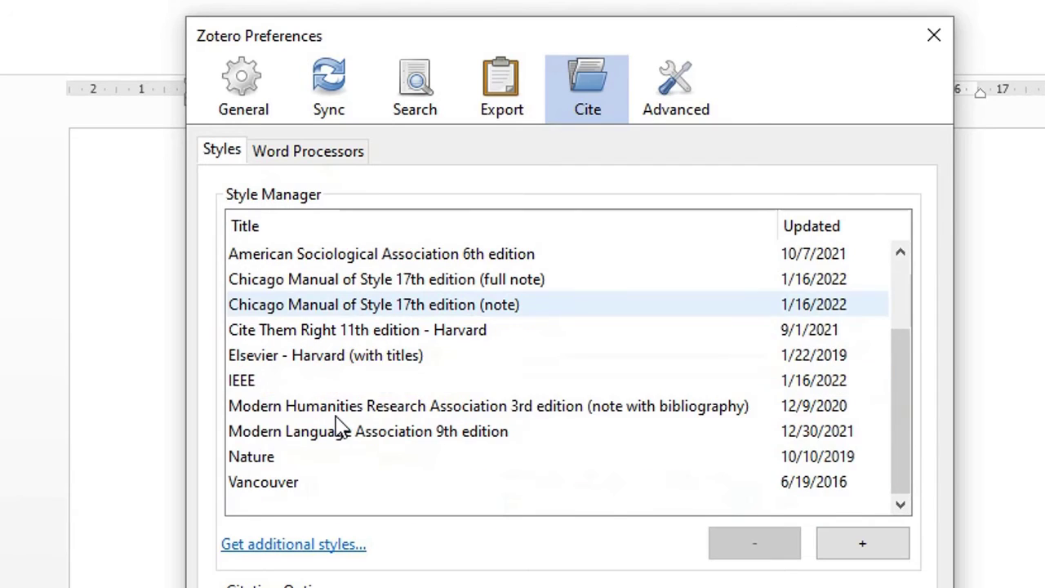
scroll(339, 427, up, 2)
scroll(339, 427, down, 2)
scroll(339, 427, up, 2)
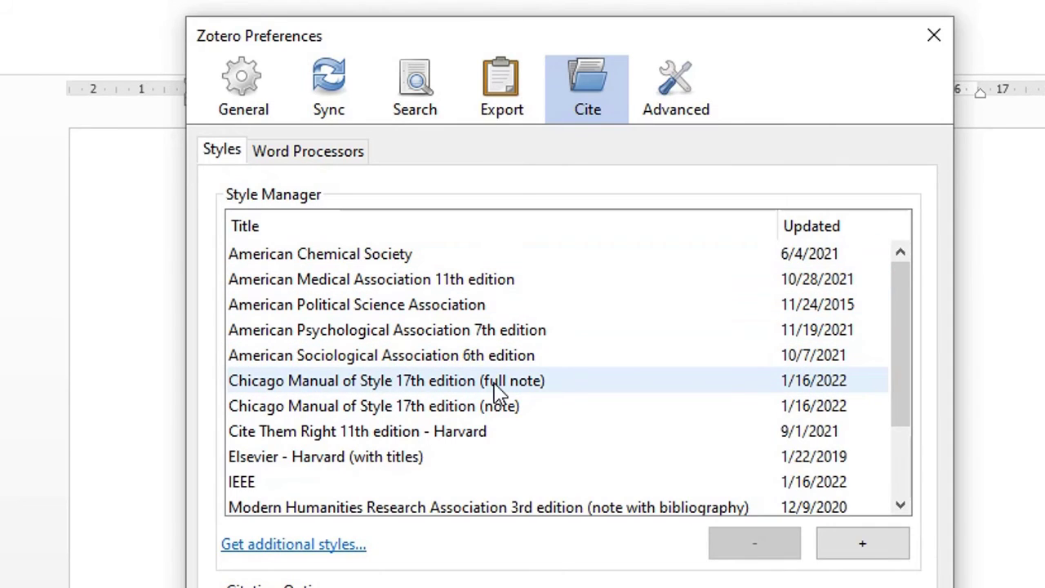
scroll(496, 390, down, 2)
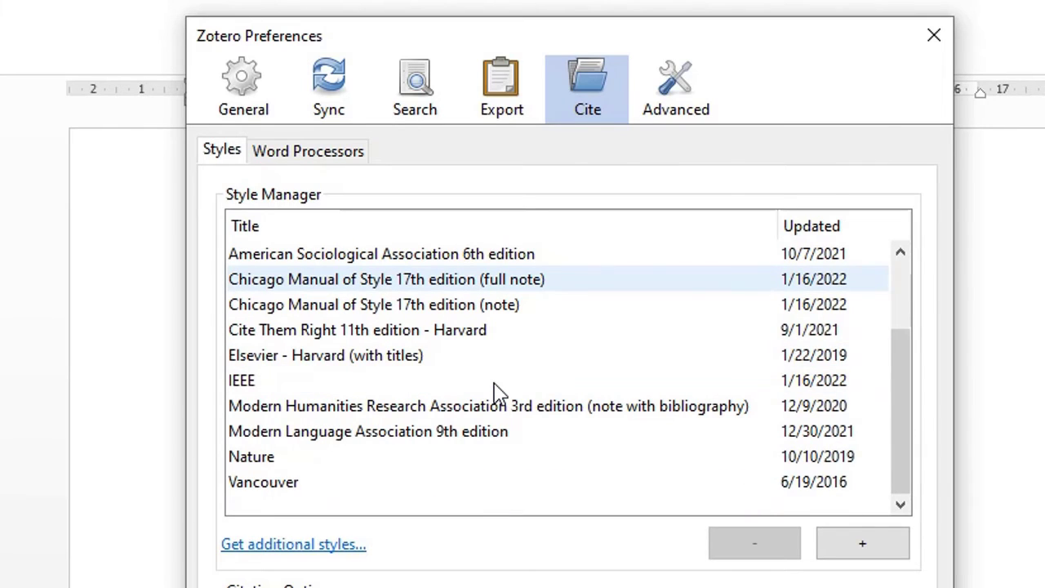
scroll(495, 392, up, 2)
scroll(494, 392, down, 2)
click(453, 387)
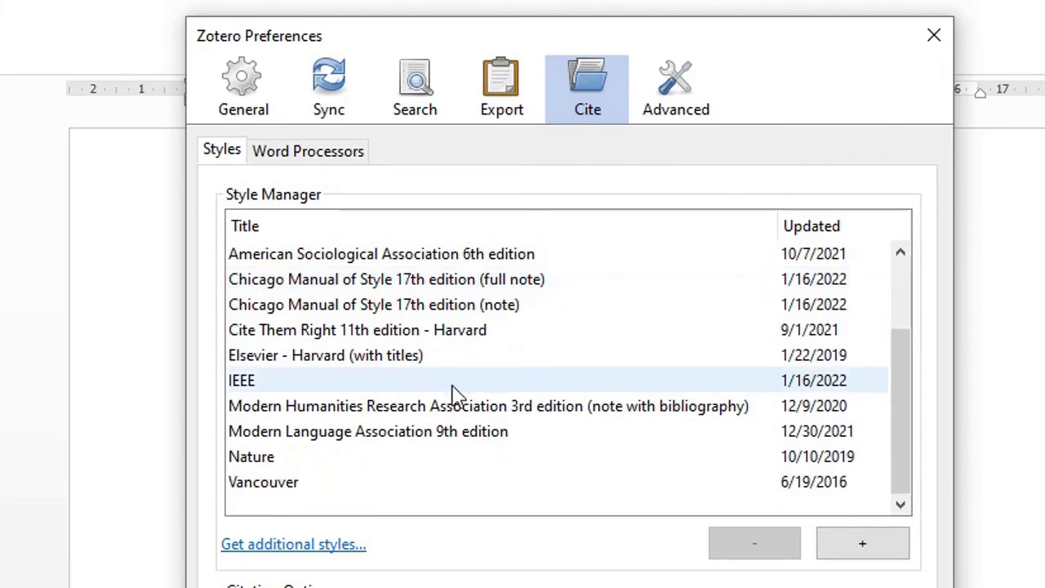
click(380, 330)
scroll(378, 294, up, 5)
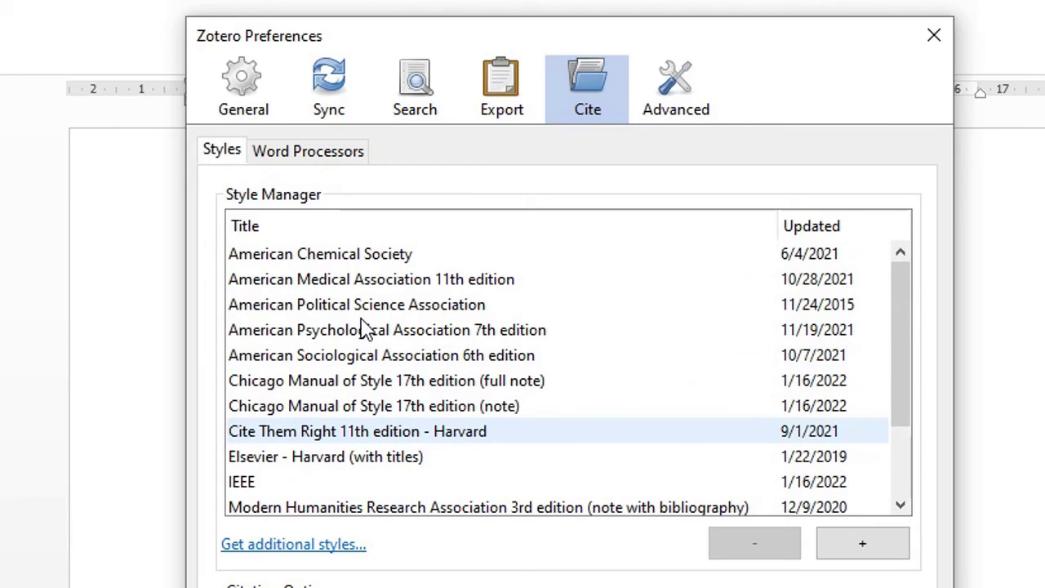
scroll(366, 329, down, 4)
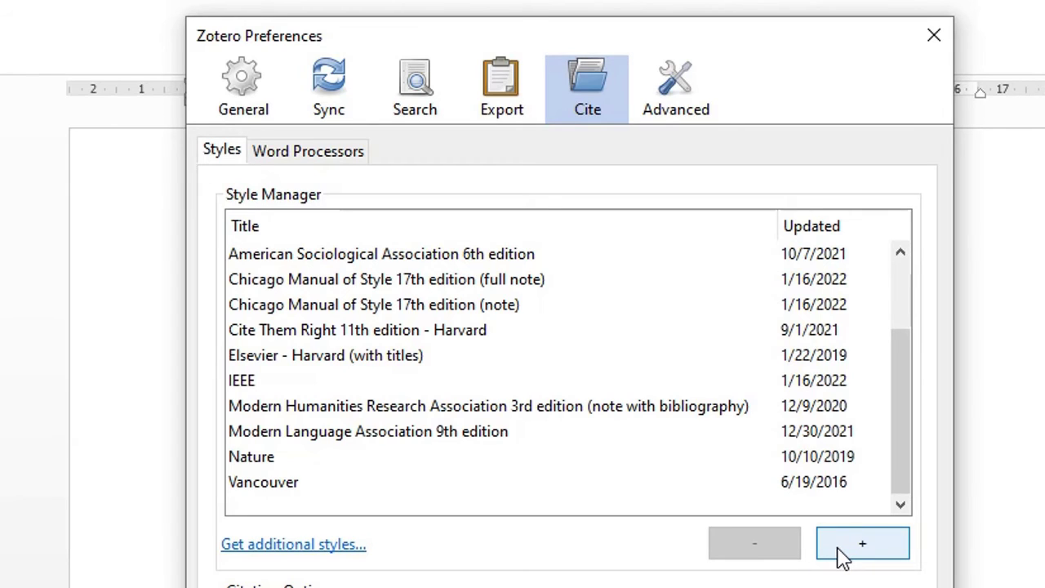
Browse the Downloads folder for a CSL style file to add, and close the file browser without adding one
click(880, 546)
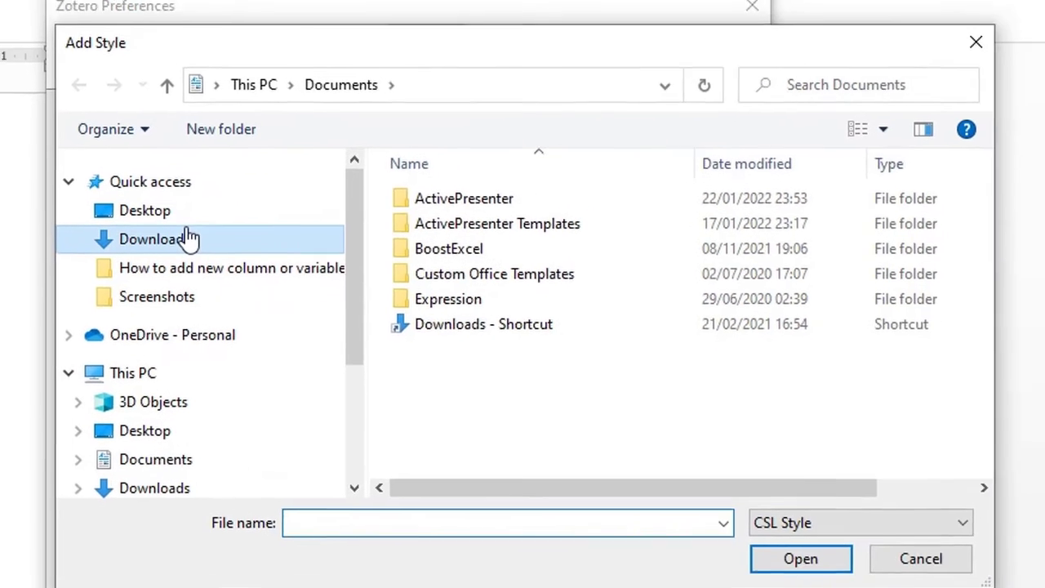
click(336, 282)
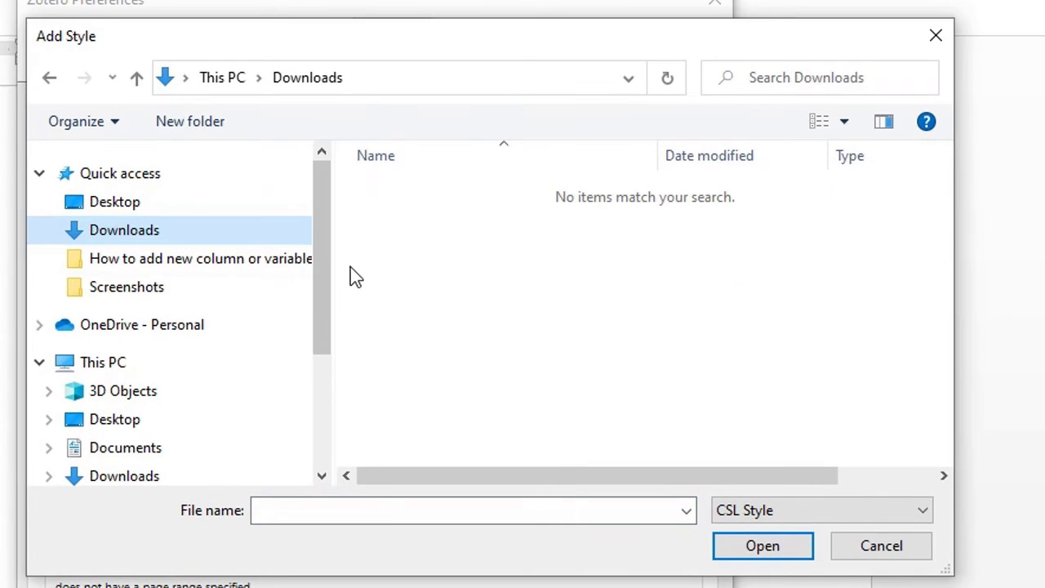
click(866, 553)
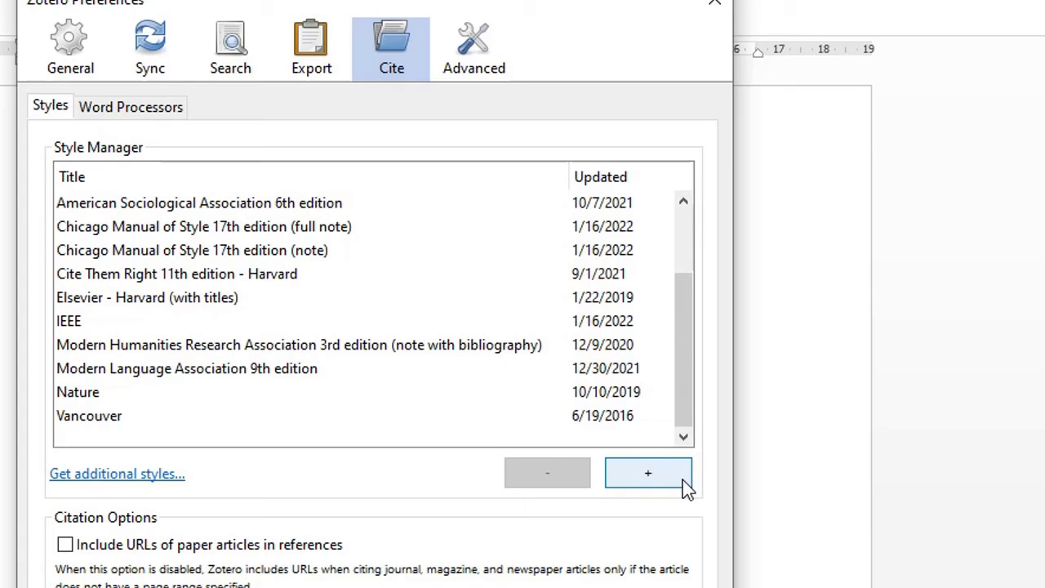
Open the online style search for additional styles and try the author format filter together with the unique-styles option
click(128, 478)
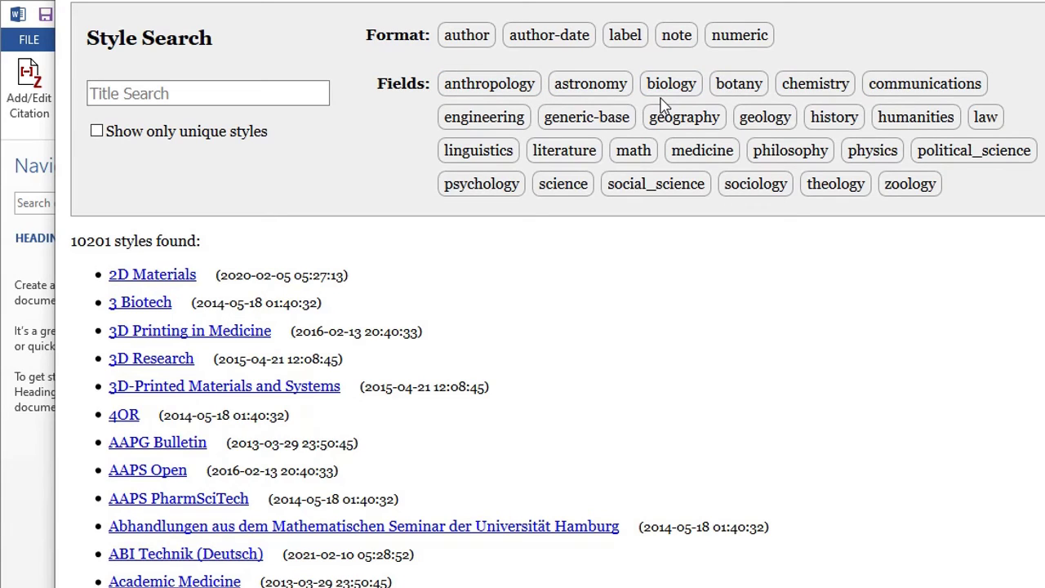
click(478, 38)
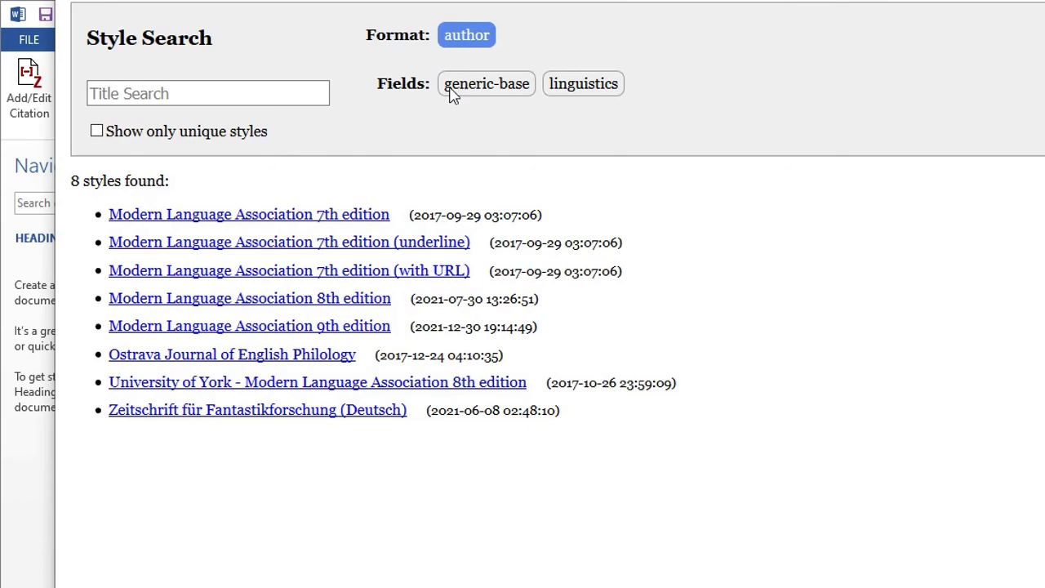
mouse_move(307, 222)
click(97, 132)
click(98, 132)
Toggle the author format filter off and on to compare the full and filtered style lists
click(459, 39)
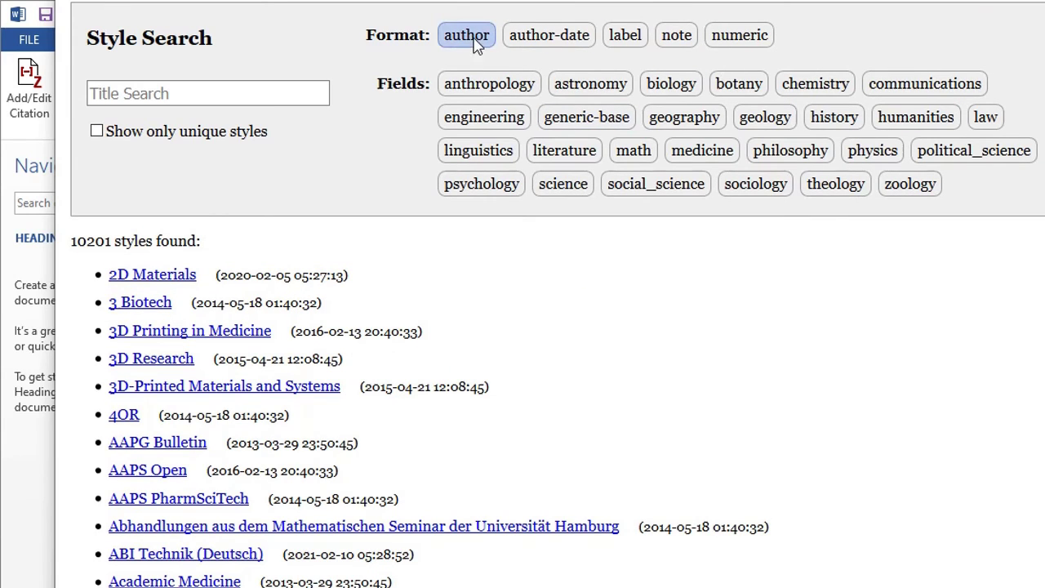
click(470, 38)
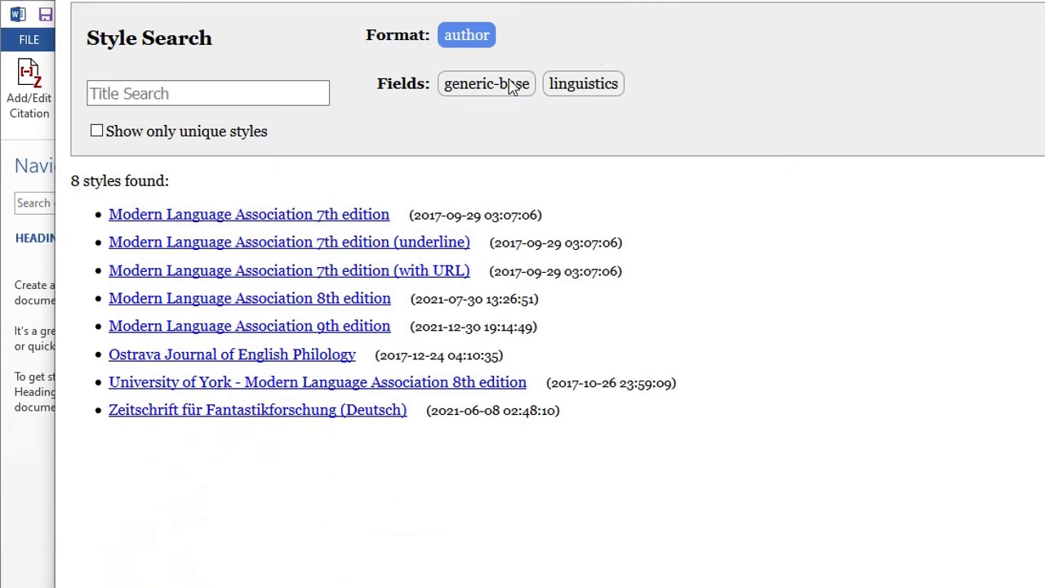
click(472, 41)
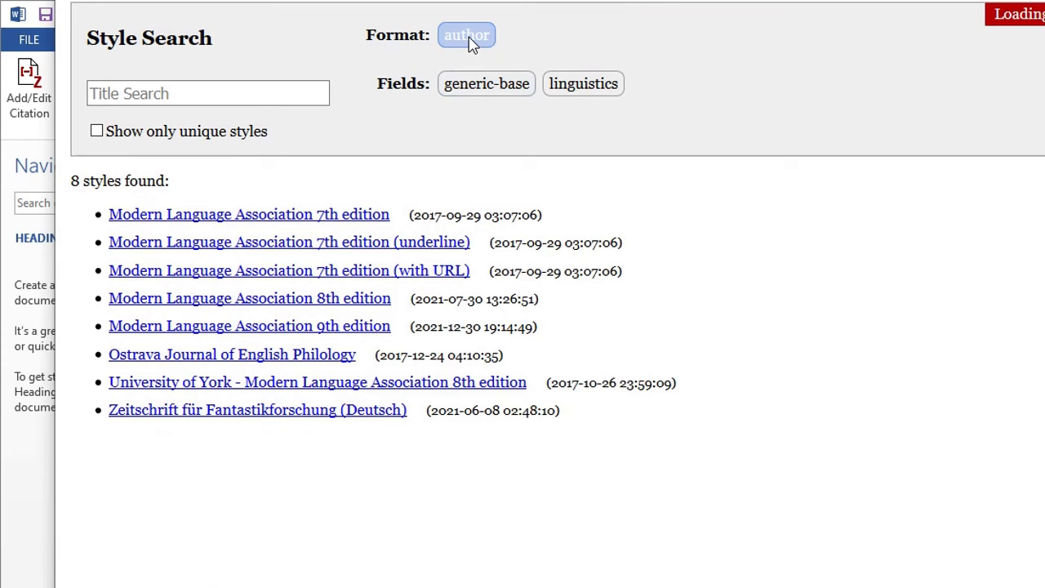
double_click(468, 39)
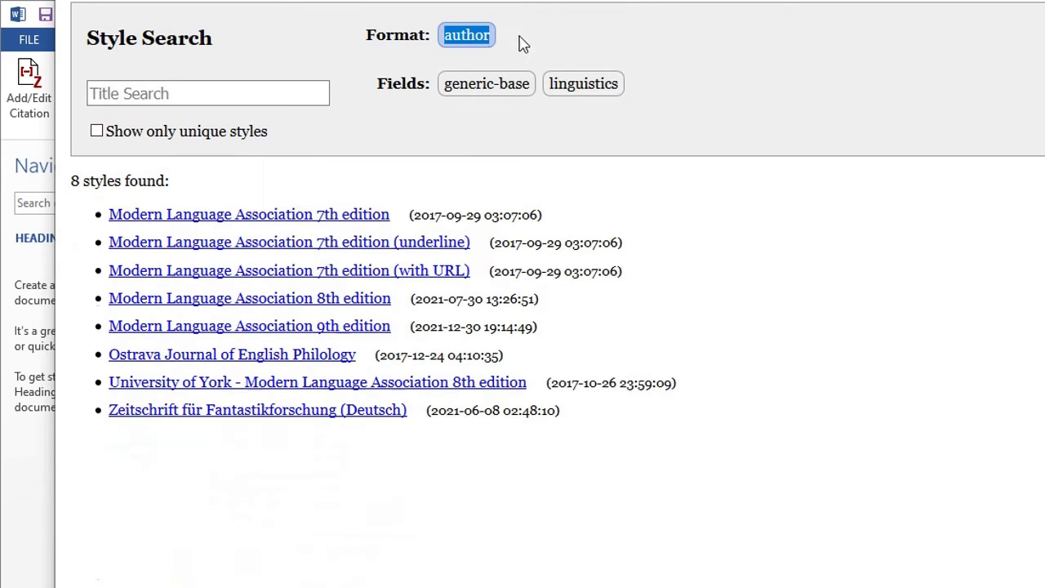
click(485, 41)
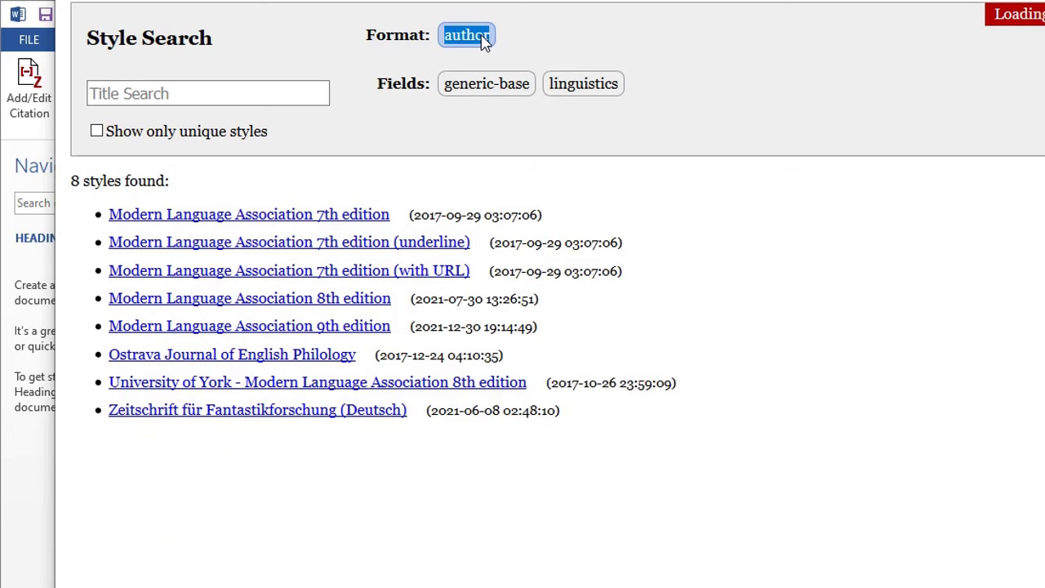